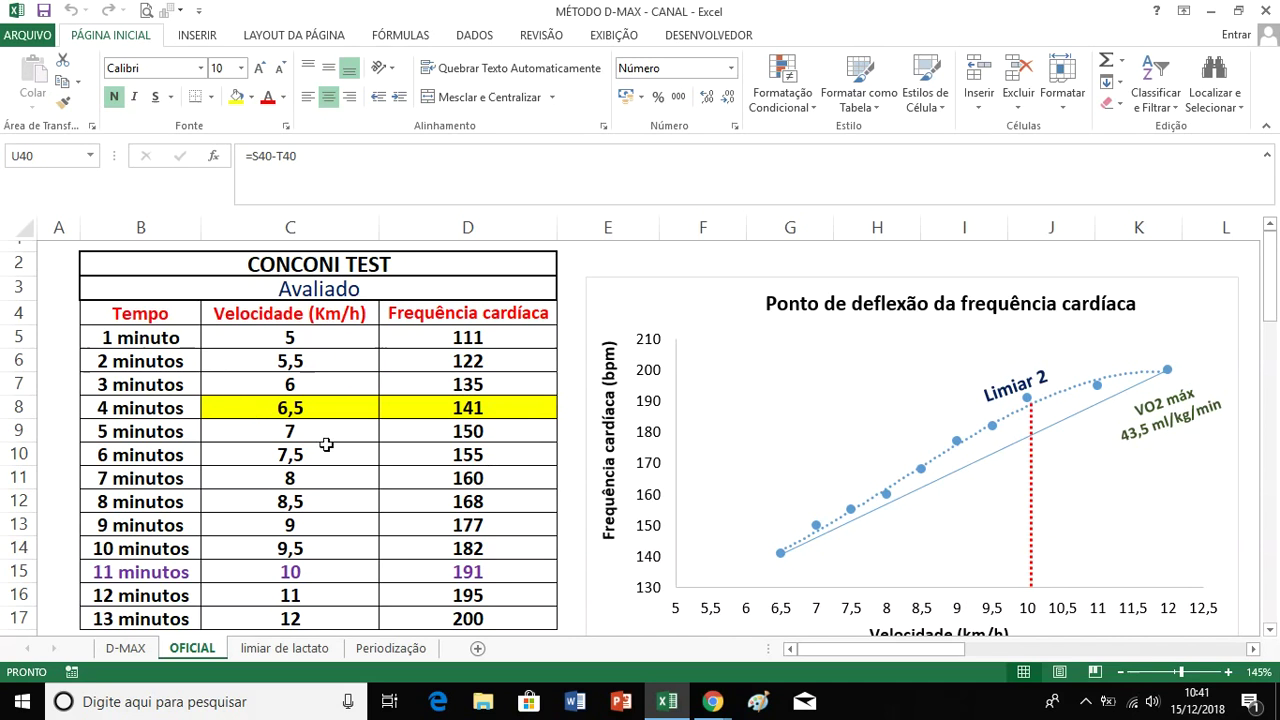
Review the Conconi test table and heart rate deflection chart, focusing on the speed in the 11-minute row.
{"action": "scroll", "coordinate": [409, 414], "scroll_direction": "down", "scroll_amount": 1}
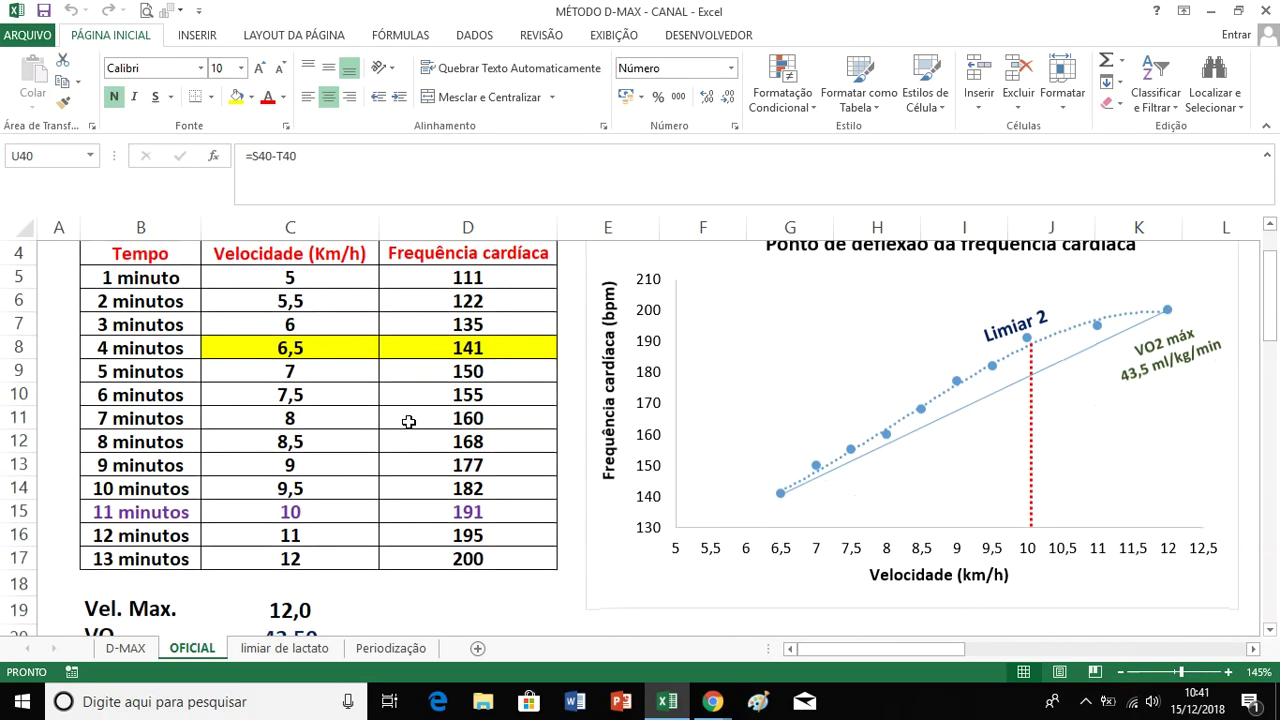
{"action": "scroll", "coordinate": [409, 424], "scroll_direction": "up", "scroll_amount": 1}
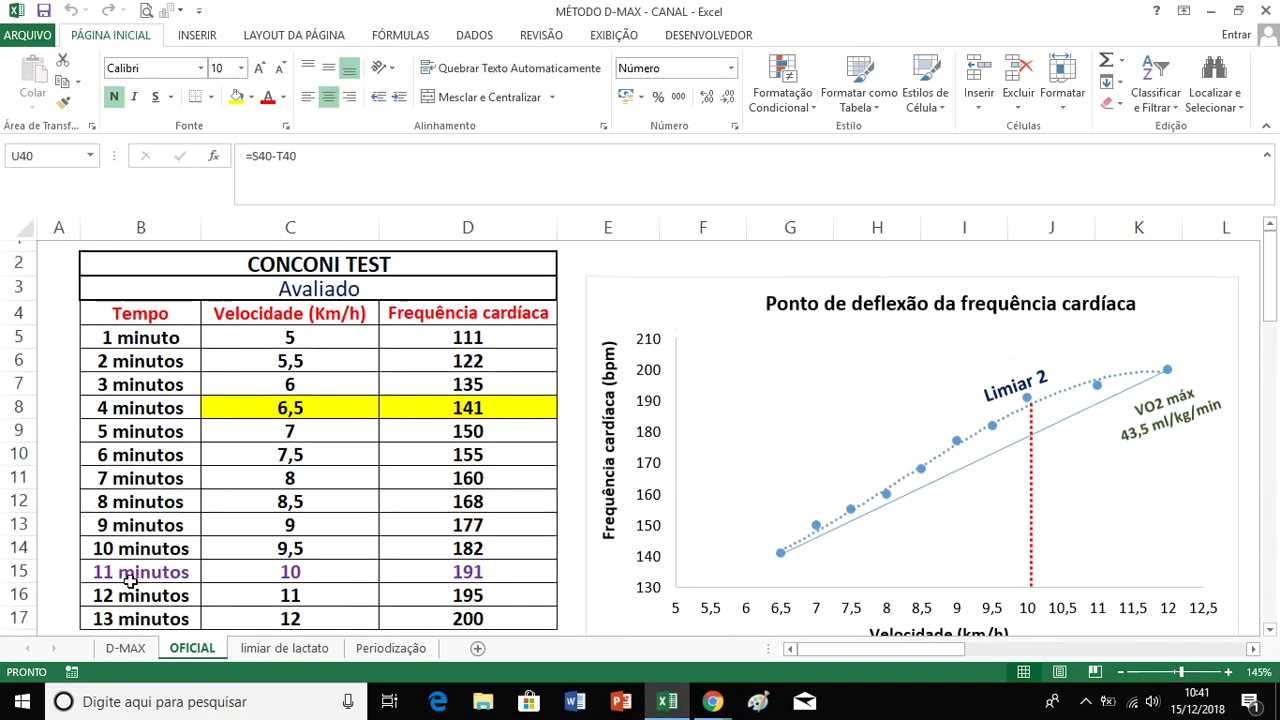
{"action": "left_click", "coordinate": [138, 572]}
{"action": "left_click", "coordinate": [318, 570]}
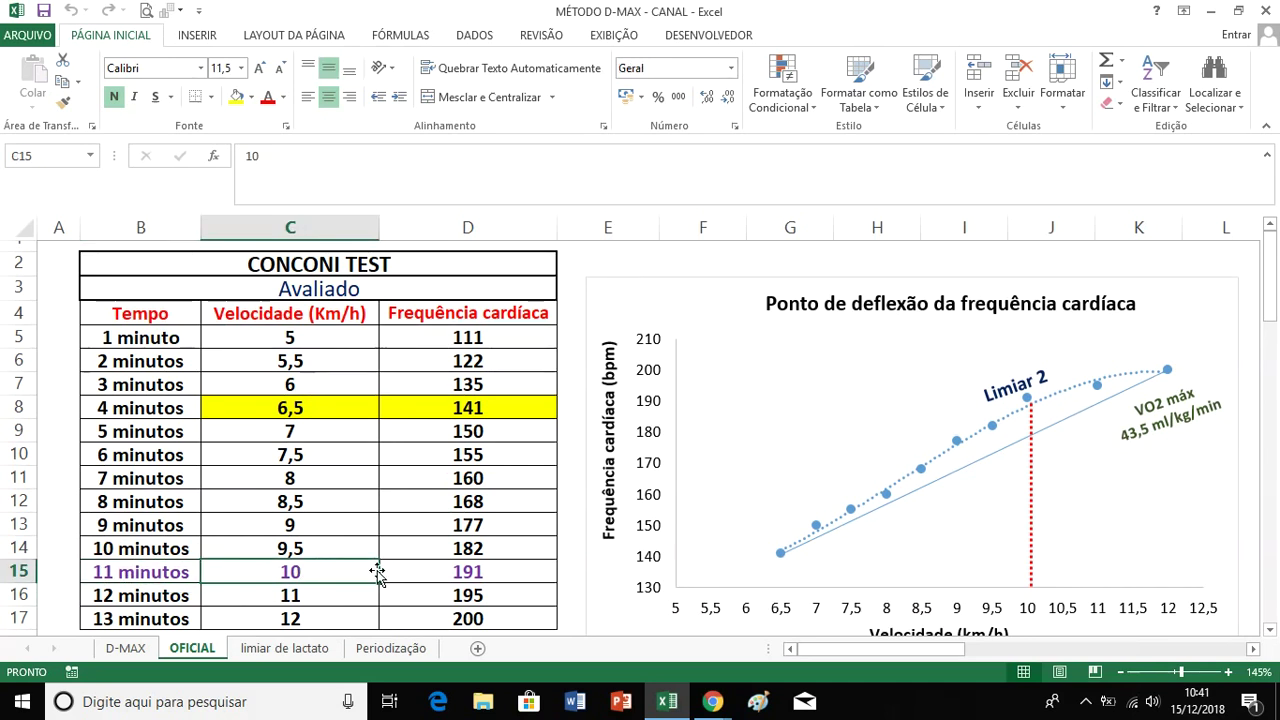
{"action": "mouse_move", "coordinate": [926, 649]}
{"action": "left_mouse_down"}
{"action": "mouse_move", "coordinate": [1038, 650]}
{"action": "mouse_move", "coordinate": [932, 650]}
{"action": "left_mouse_up"}
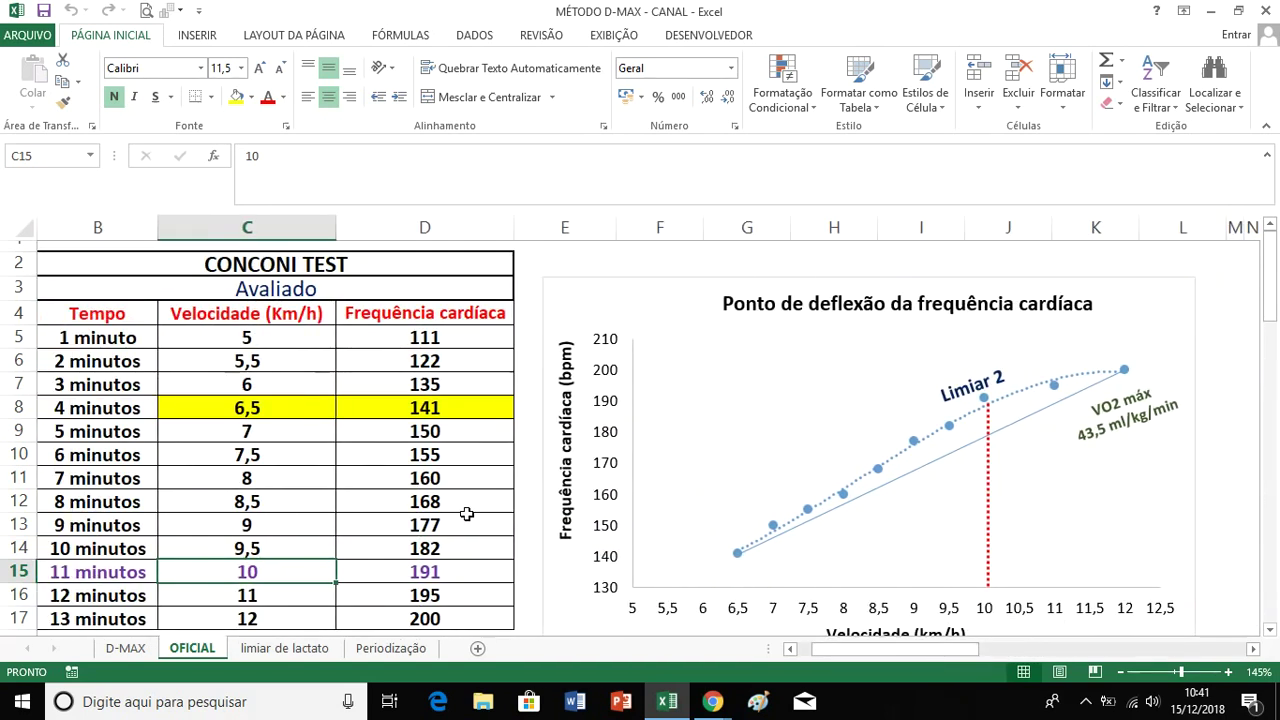
Open the limiar de lactato sheet and examine the Limiar and Velocidade table, including the highlighted 80% to 60% rows.
{"action": "left_click", "coordinate": [288, 648]}
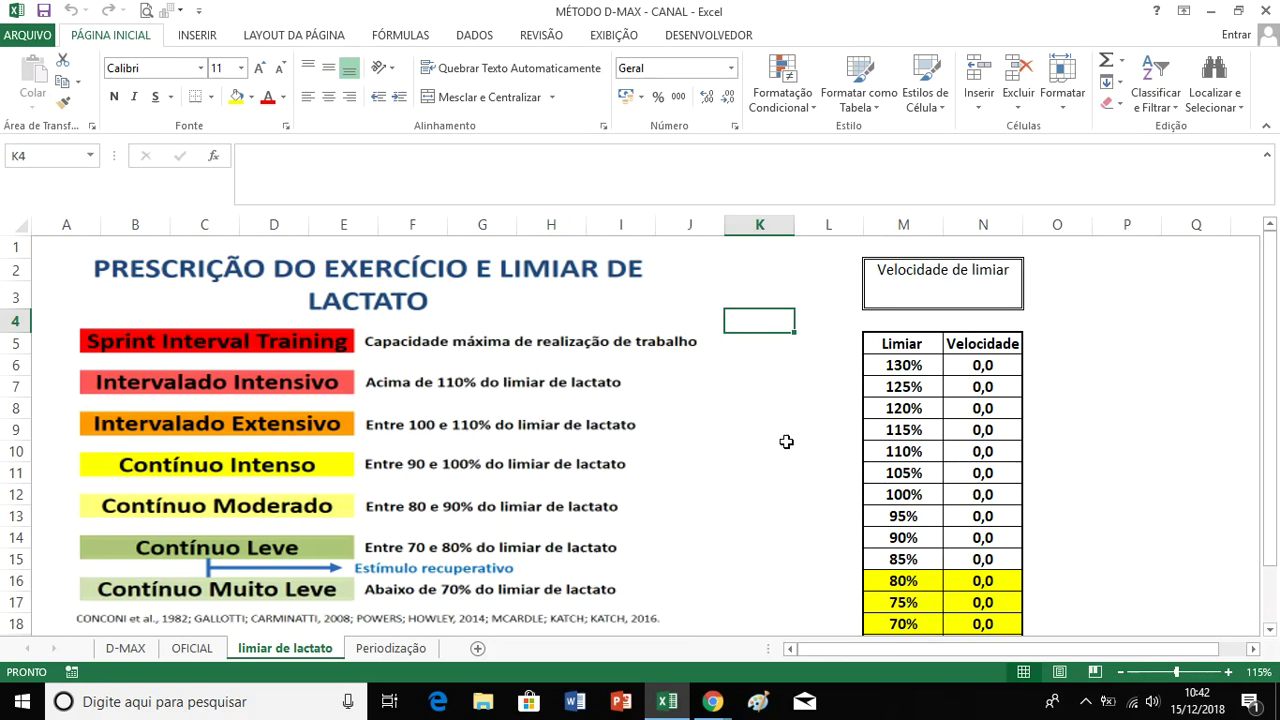
{"action": "left_click", "coordinate": [882, 342]}
{"action": "left_click", "coordinate": [963, 342]}
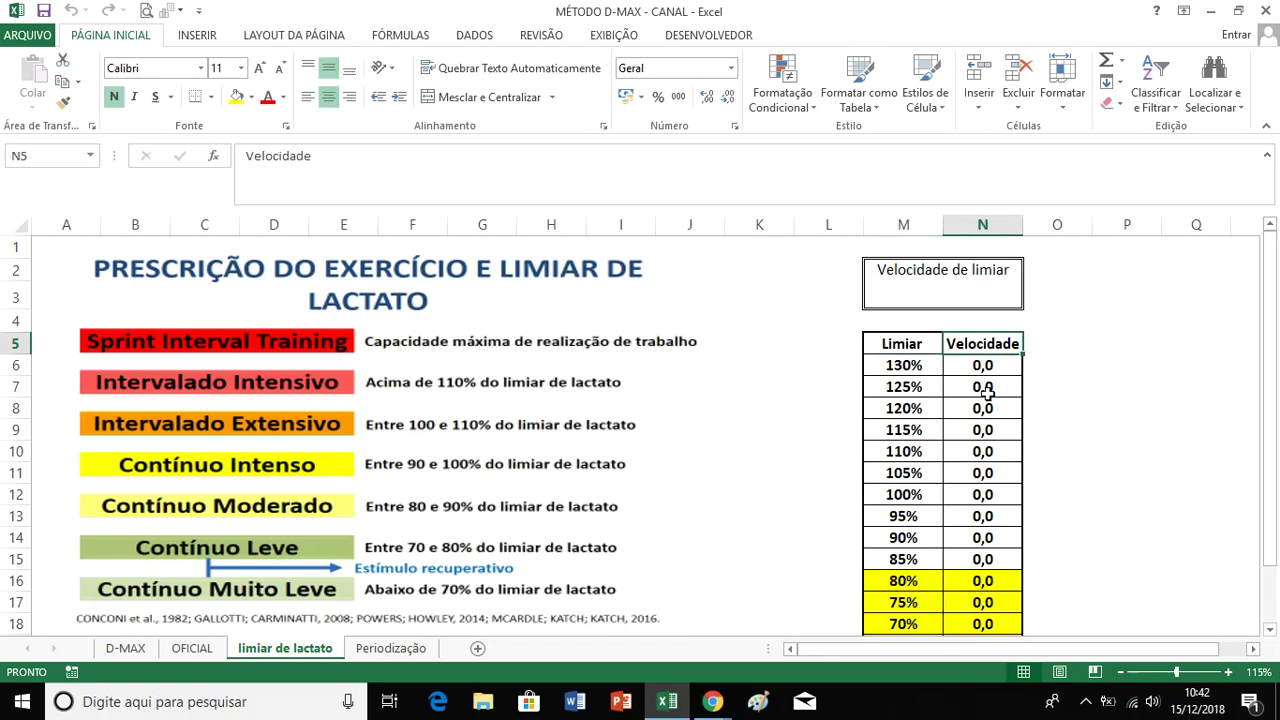
{"action": "left_click", "coordinate": [916, 368]}
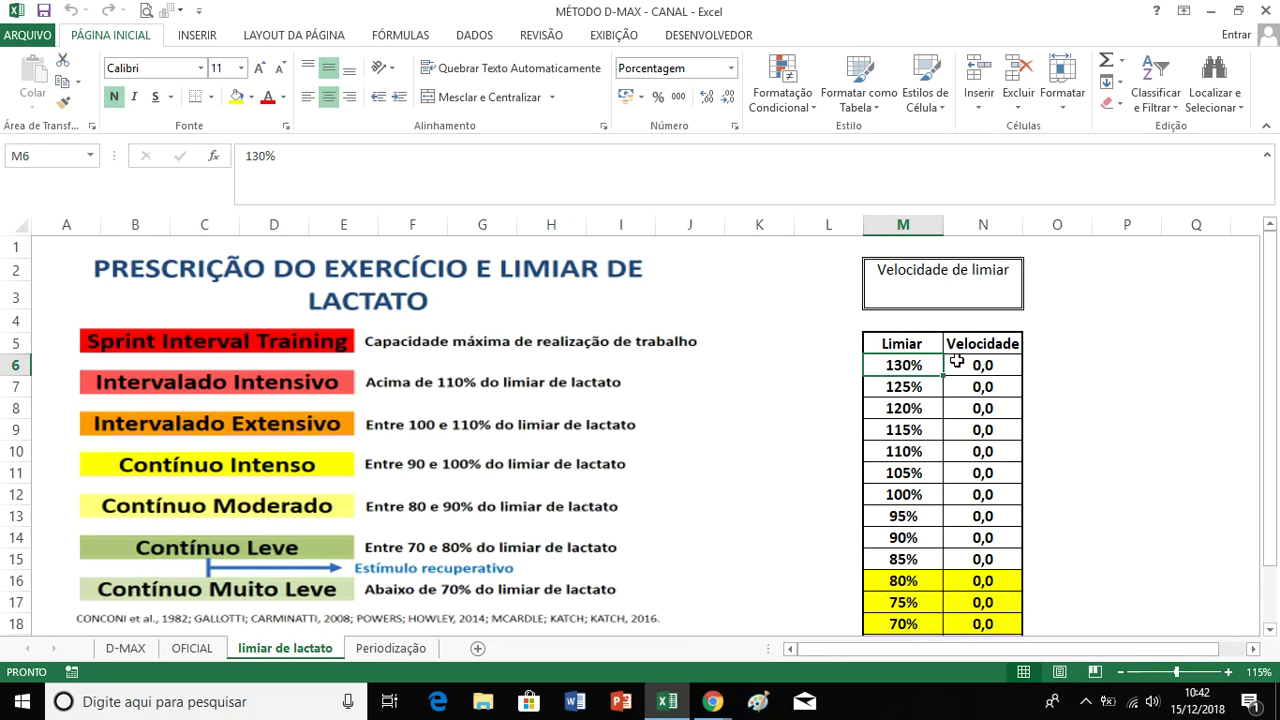
{"action": "scroll", "coordinate": [908, 482], "scroll_direction": "down", "scroll_amount": 1}
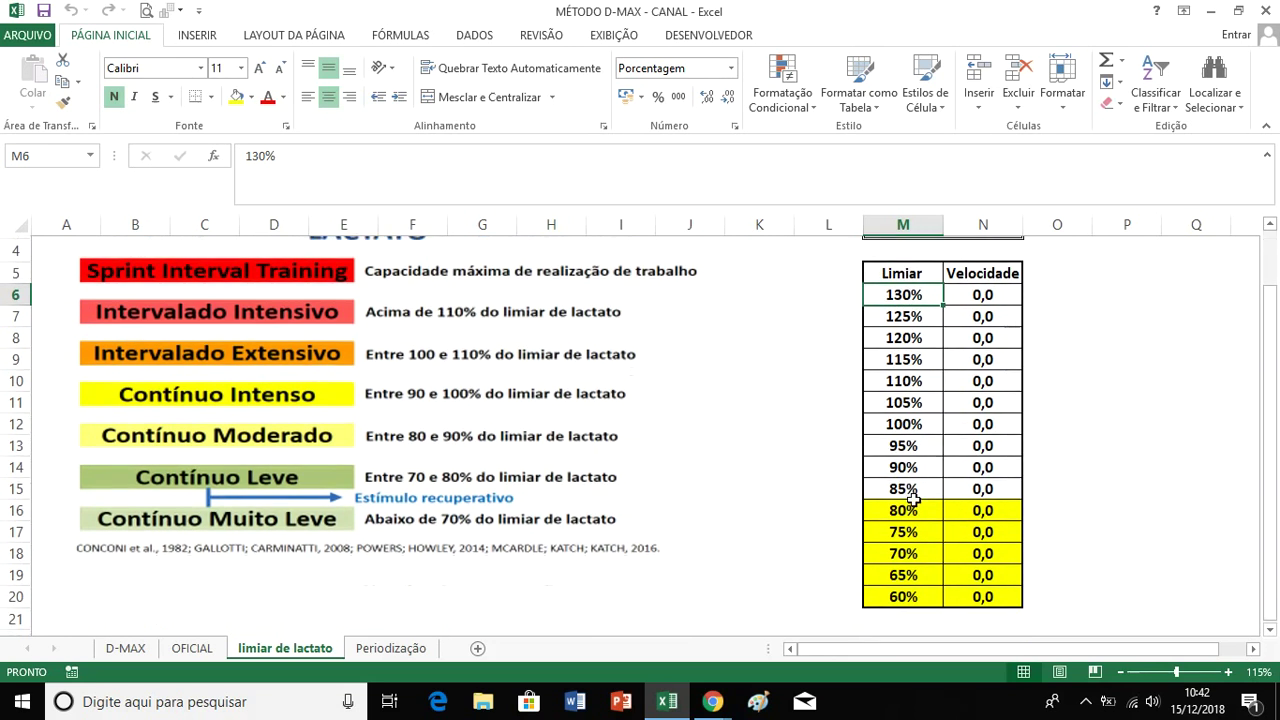
{"action": "left_click_drag", "start_coordinate": [920, 508], "coordinate": [983, 590]}
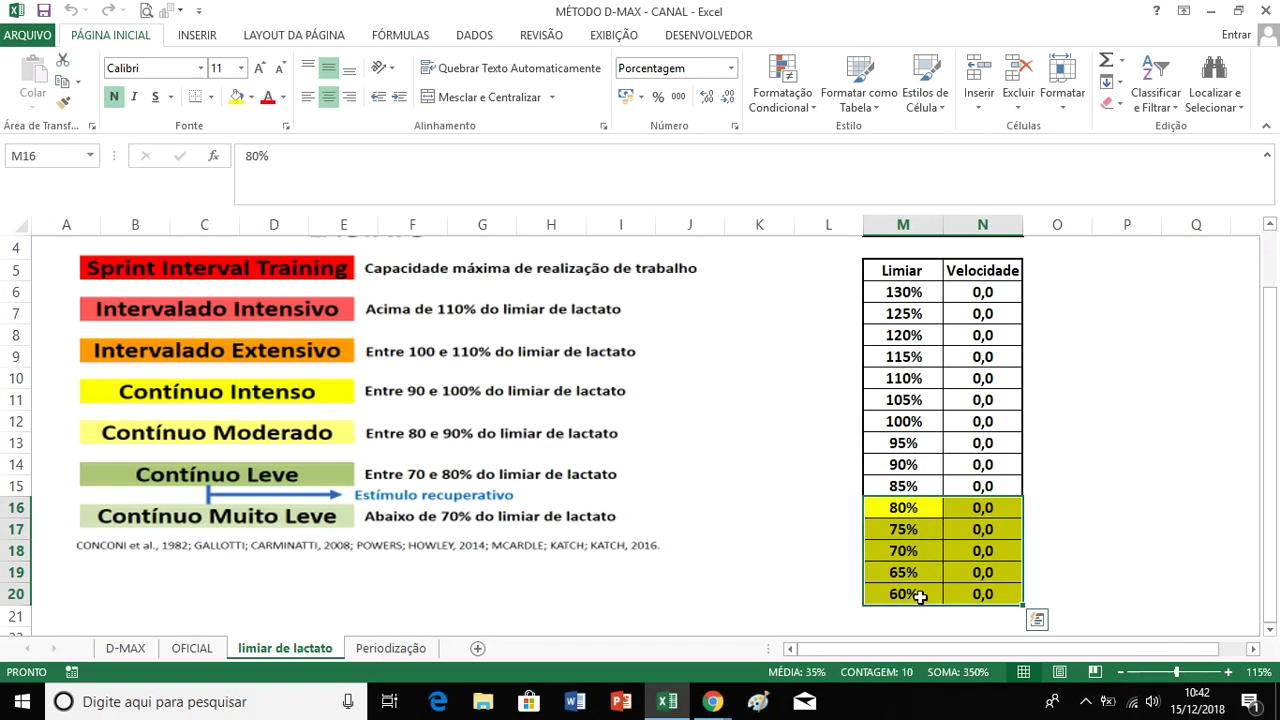
{"action": "scroll", "coordinate": [915, 520], "scroll_direction": "up", "scroll_amount": 1}
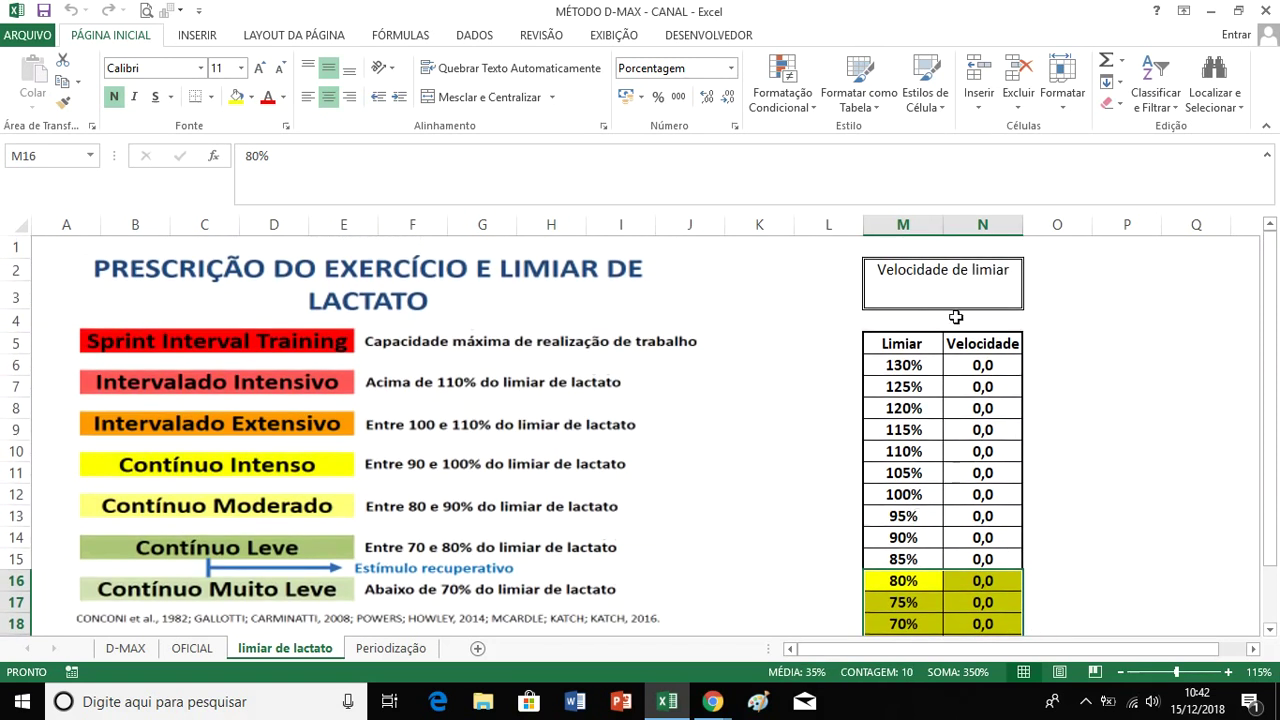
Enter 10,0 as the threshold speed in the cell under Velocidade de limiar.
{"action": "left_click", "coordinate": [932, 266]}
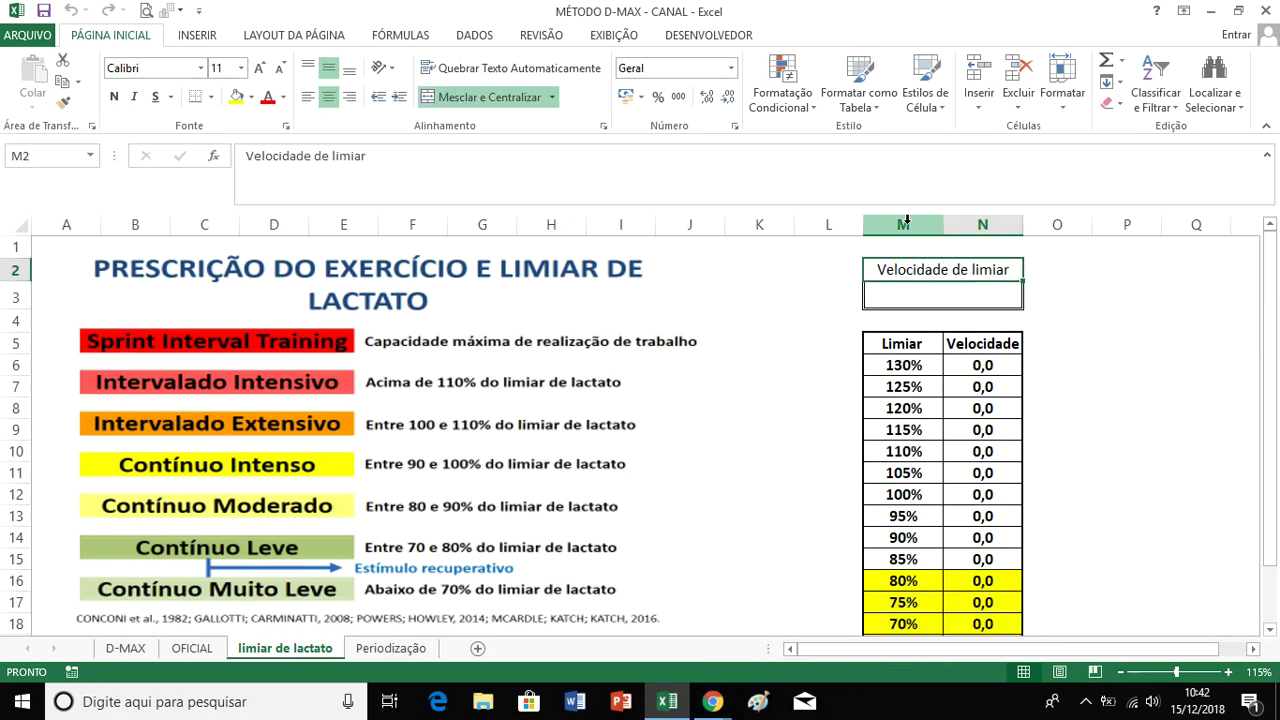
{"action": "left_click", "coordinate": [961, 302]}
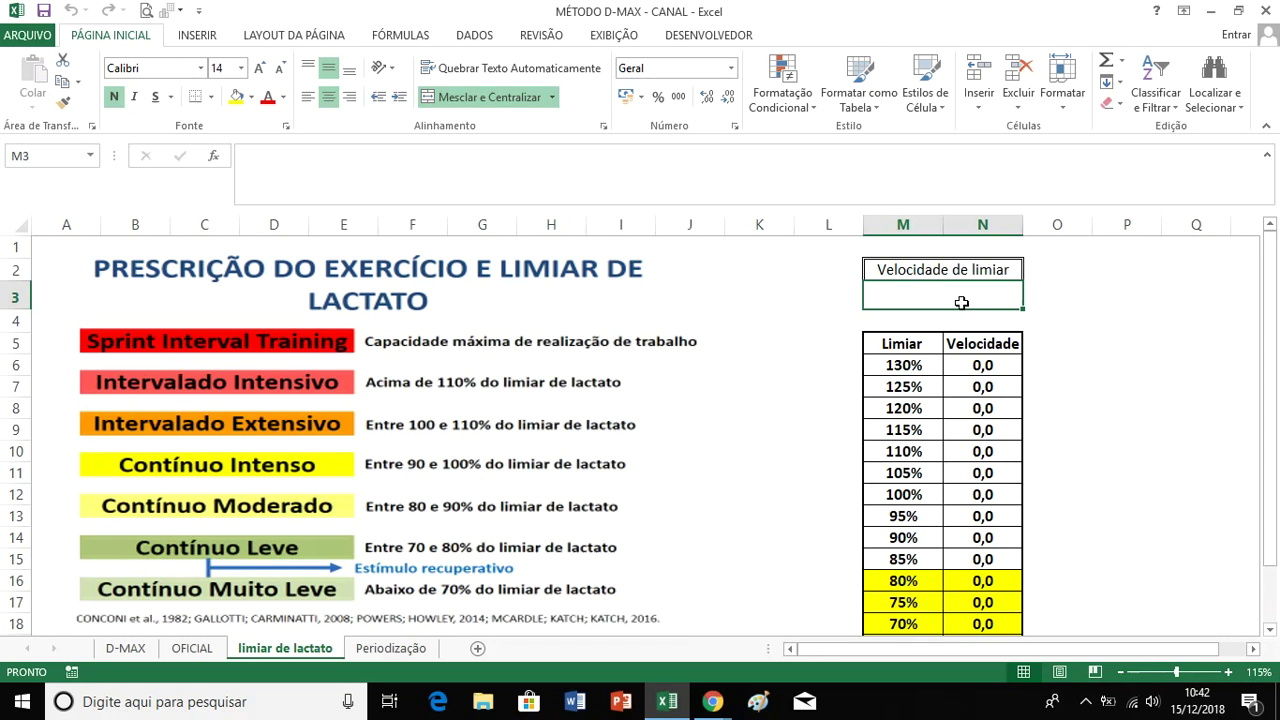
{"action": "type", "text": "10"}
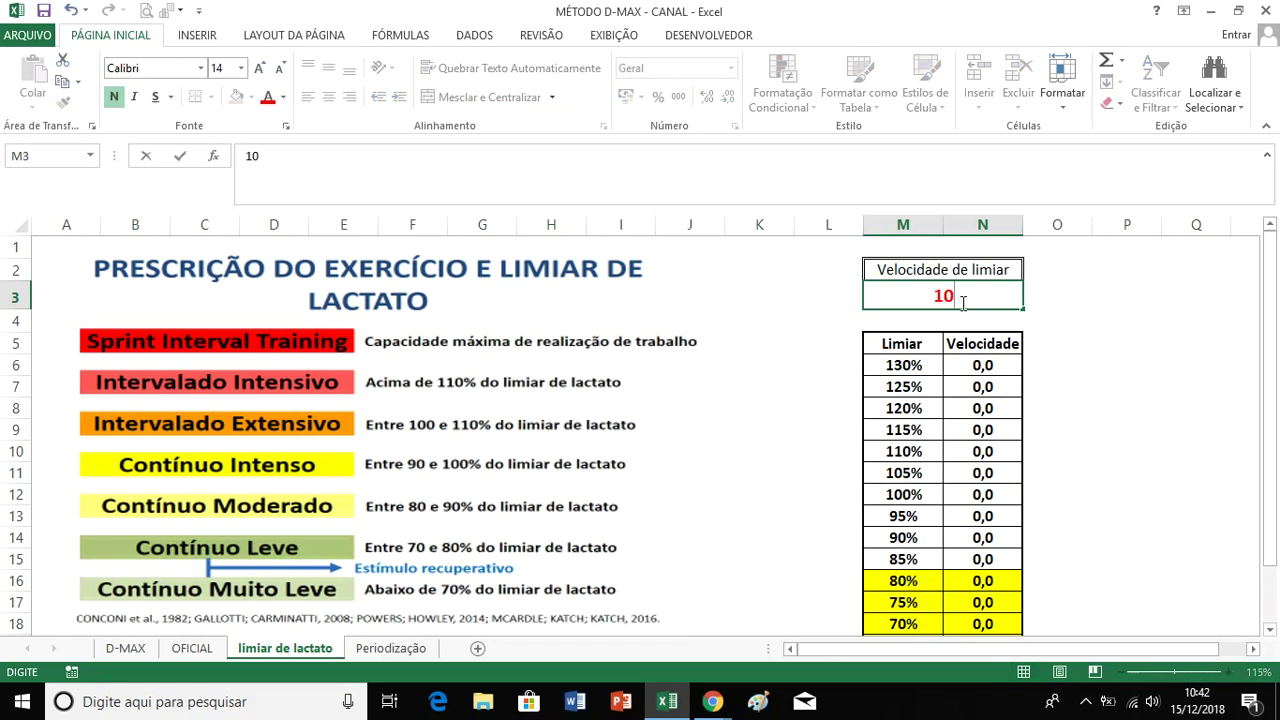
{"action": "type", "text": ",0"}
{"action": "key", "text": "Return"}
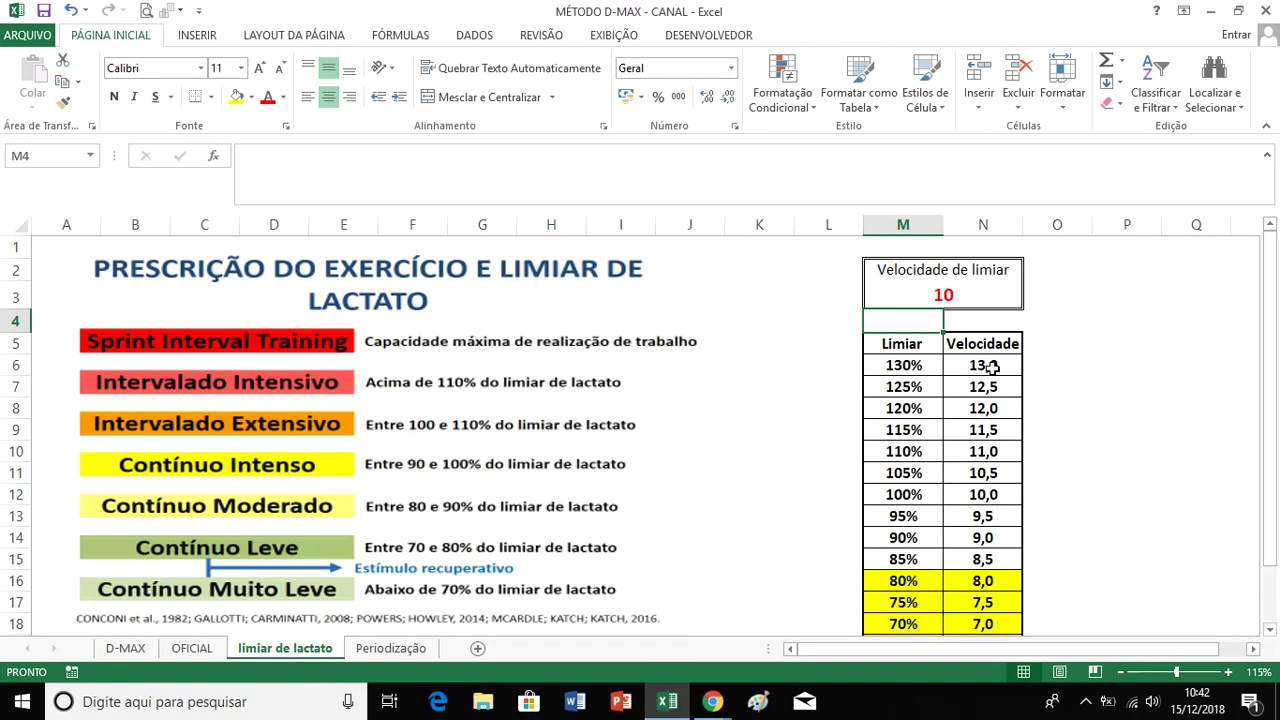
Inspect the formula that calculates the speed at 130% of the threshold.
{"action": "left_click", "coordinate": [992, 366]}
{"action": "left_click", "coordinate": [368, 156]}
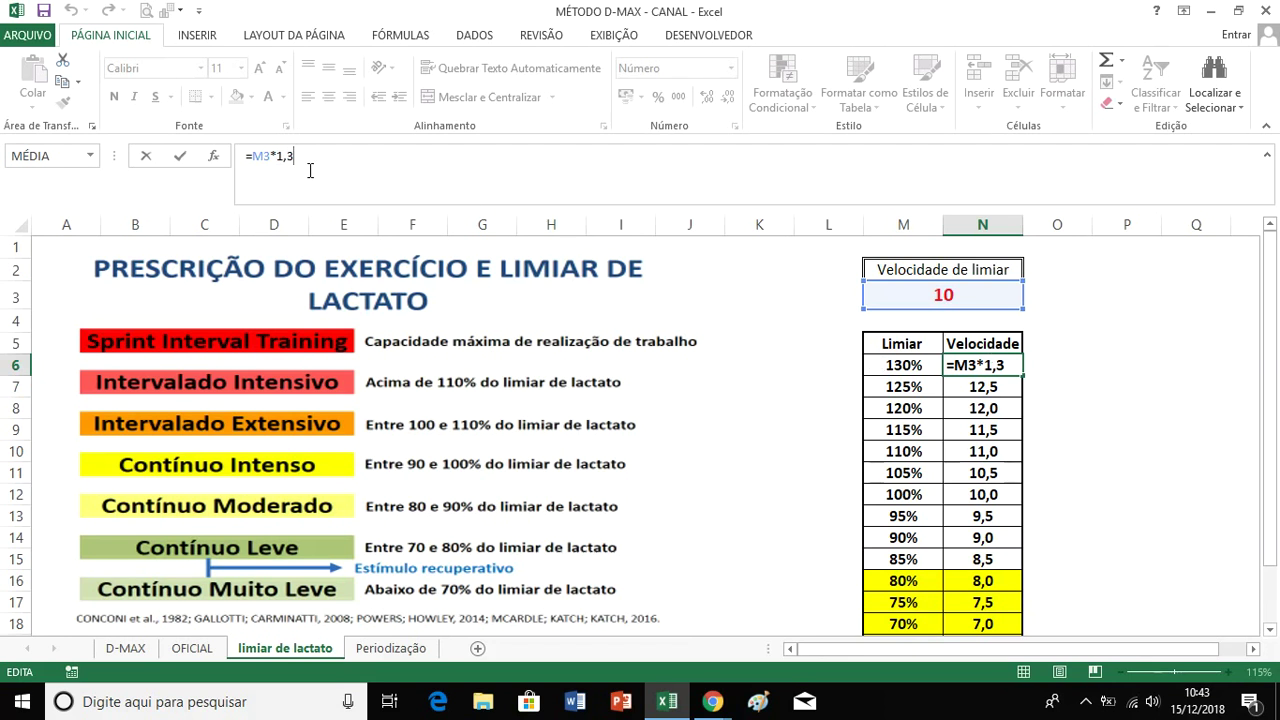
{"action": "key", "text": "Return"}
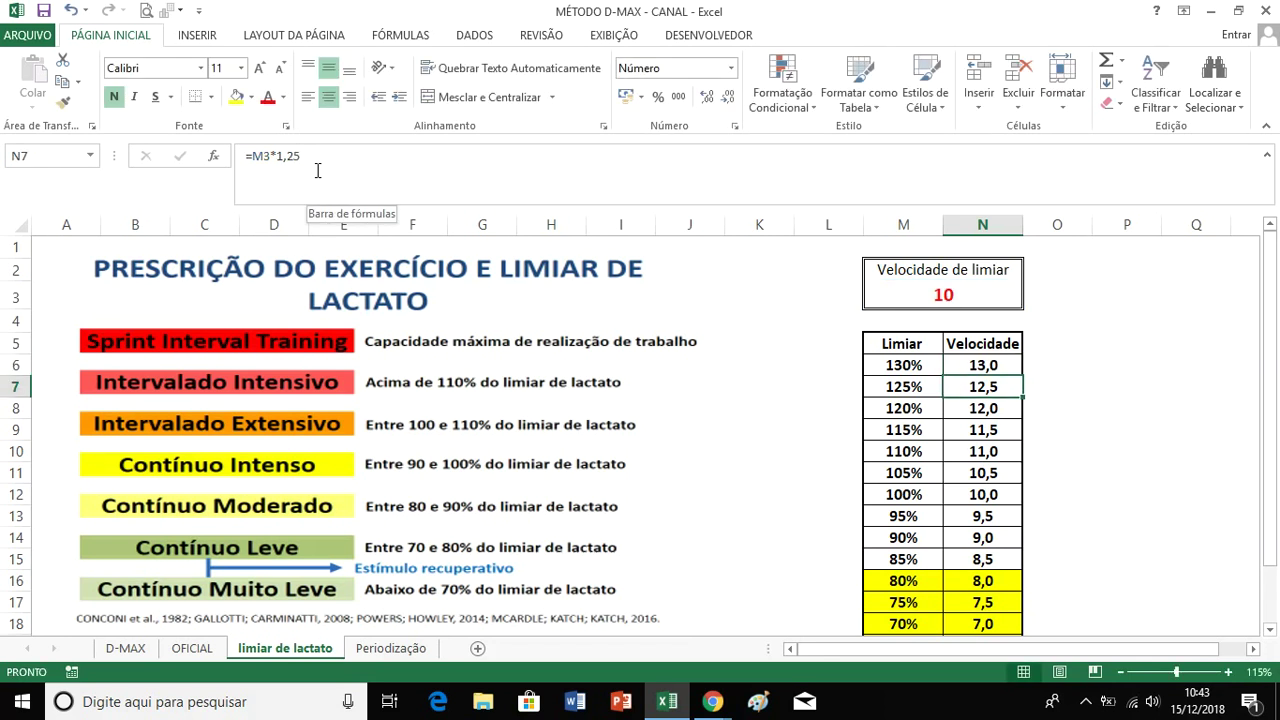
{"action": "type", "text": "1"}
{"action": "key", "text": "Escape"}
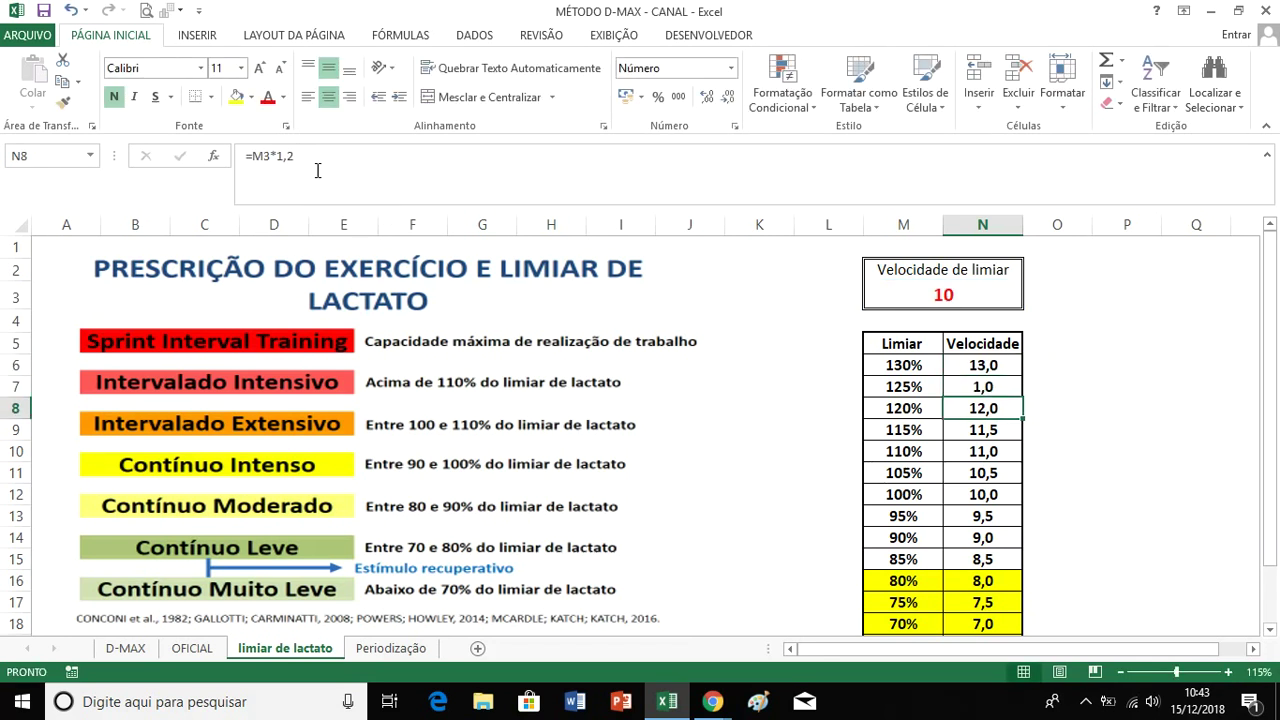
{"action": "key", "text": "Up"}
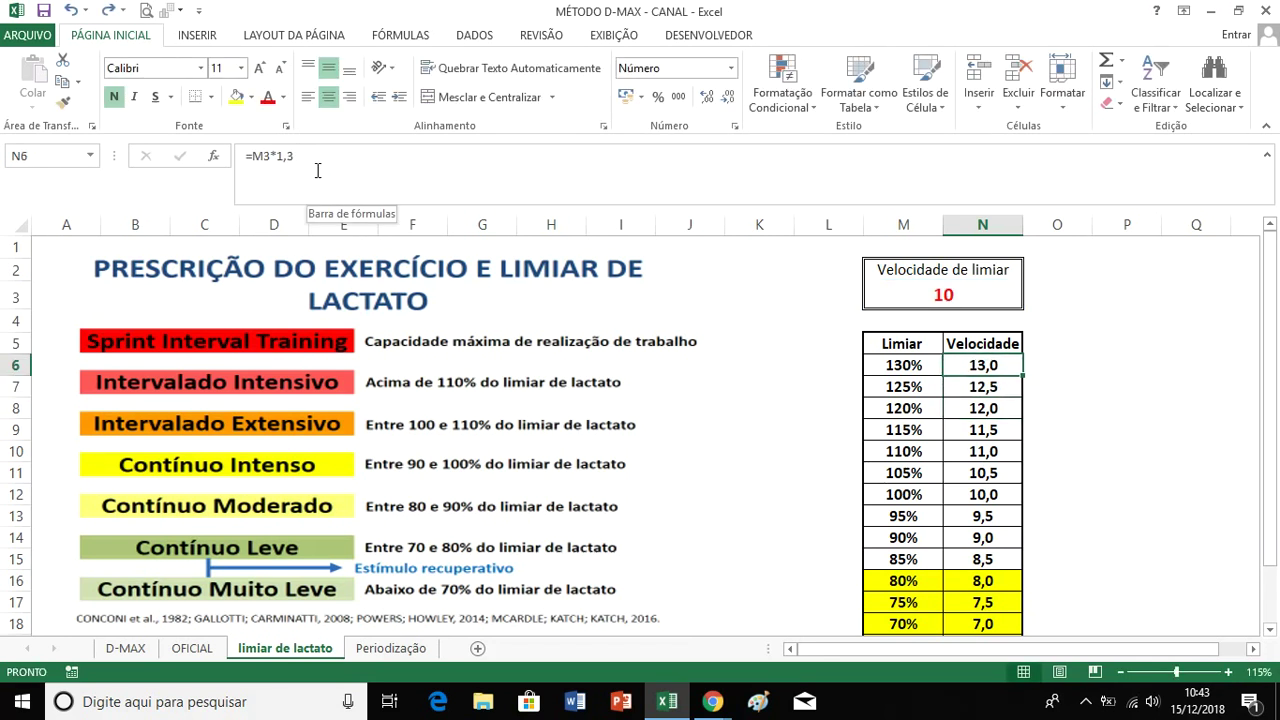
Review the speed formulas one by one down the Velocidade column as far as the 85% row.
{"action": "key", "text": "Down"}
{"action": "key", "text": "Down"}
{"action": "key", "text": "Down"}
{"action": "key", "text": "Down"}
{"action": "key", "text": "Down"}
{"action": "key", "text": "Down"}
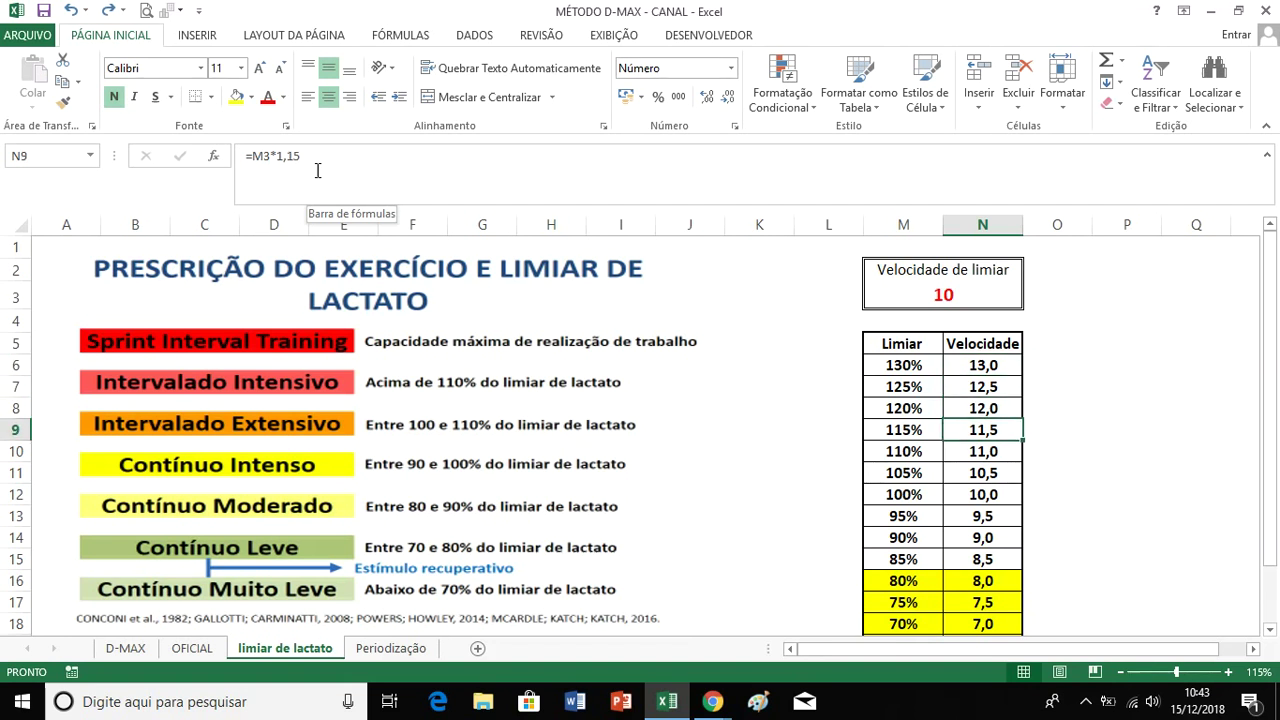
{"action": "key", "text": "shift+Up"}
{"action": "key", "text": "shift+Down"}
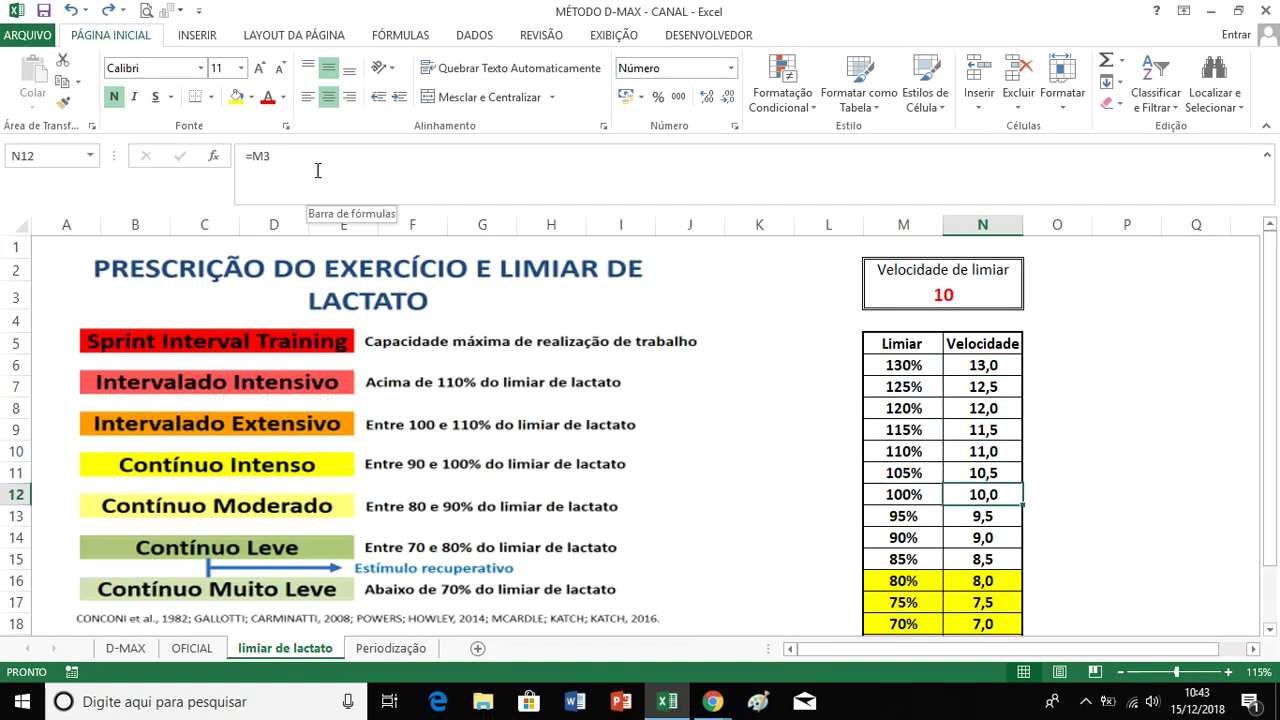
{"action": "key", "text": "Down"}
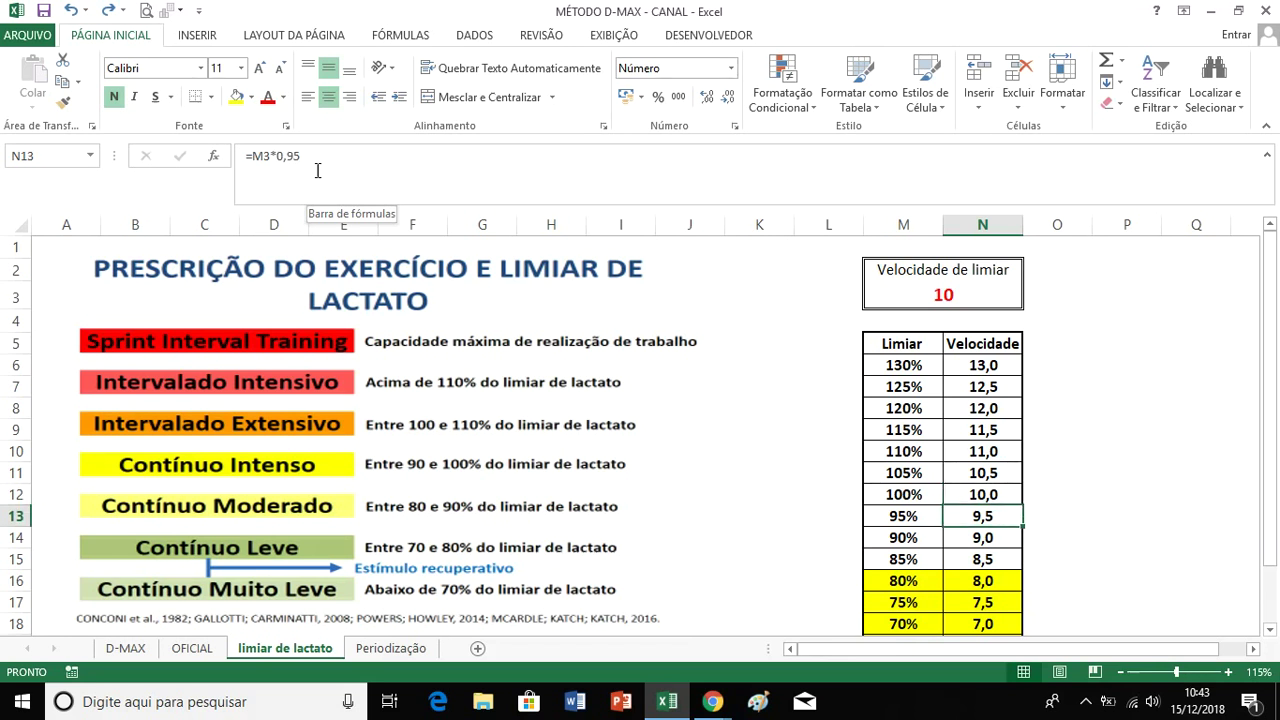
{"action": "key", "text": "Down"}
{"action": "key", "text": "Down"}
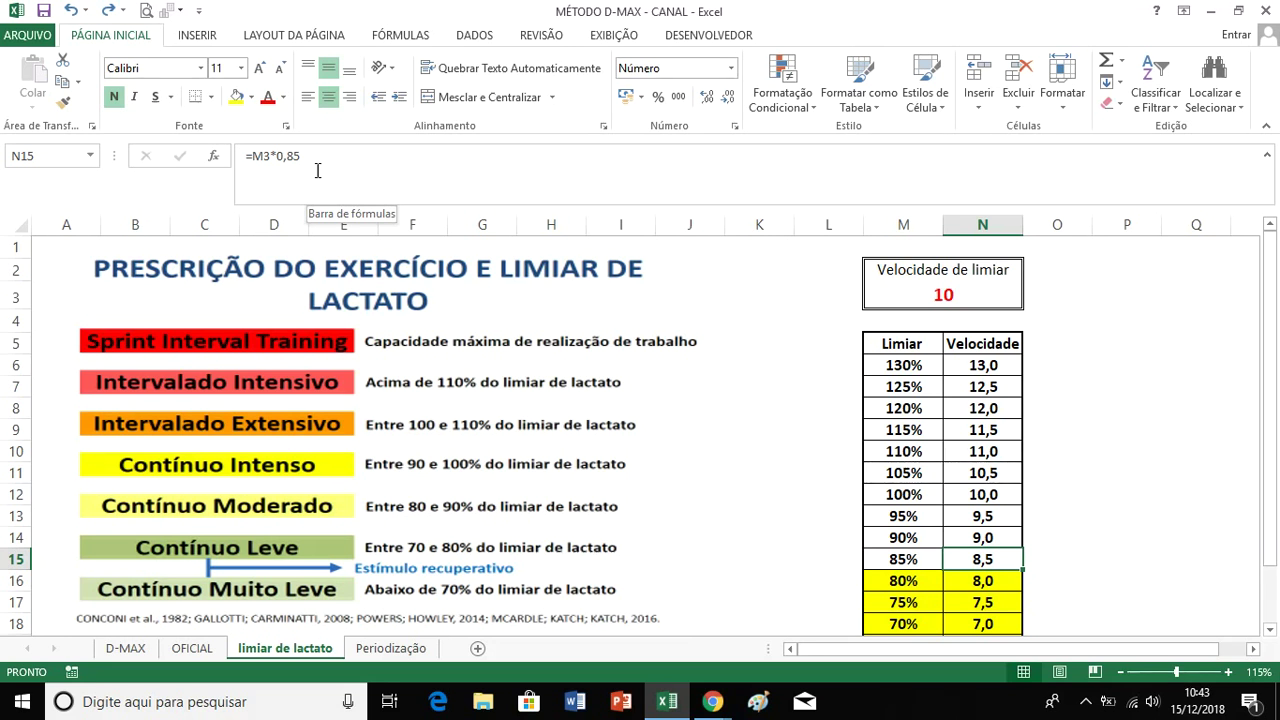
Set the threshold speed to 14 and check the recalculated speed in the 110% row.
{"action": "left_click", "coordinate": [968, 299]}
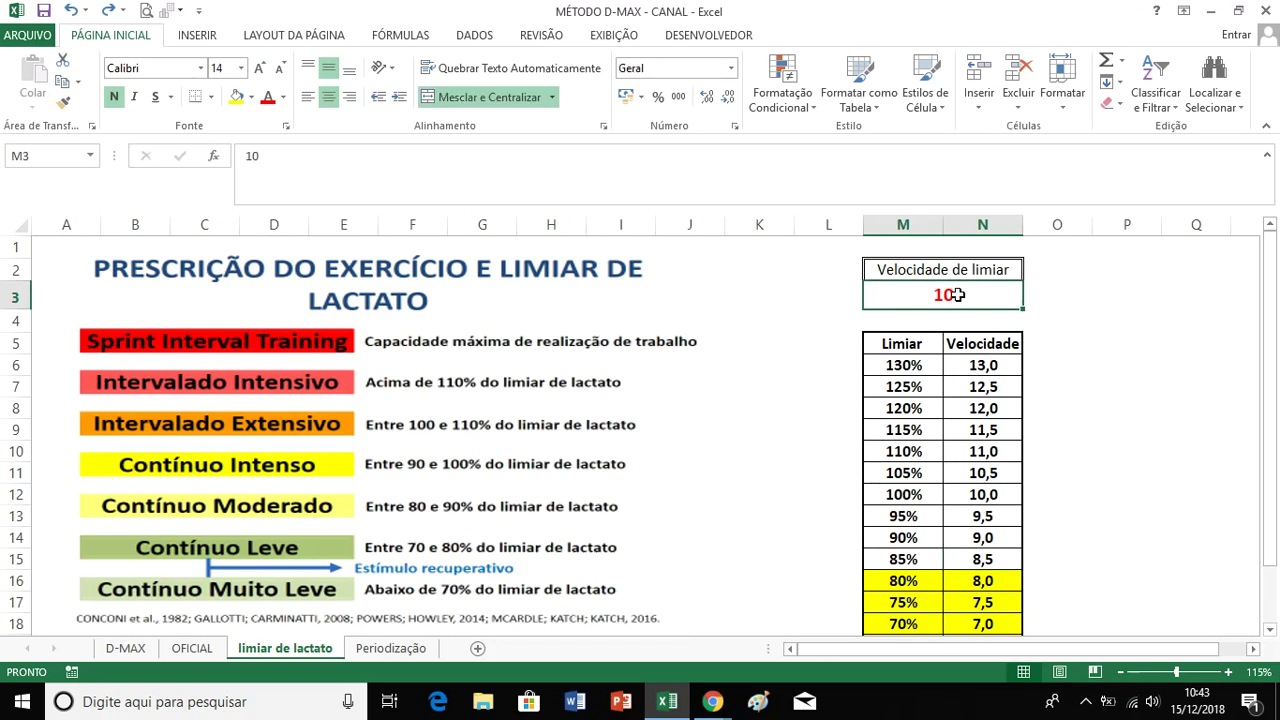
{"action": "type", "text": "14"}
{"action": "key", "text": "Return"}
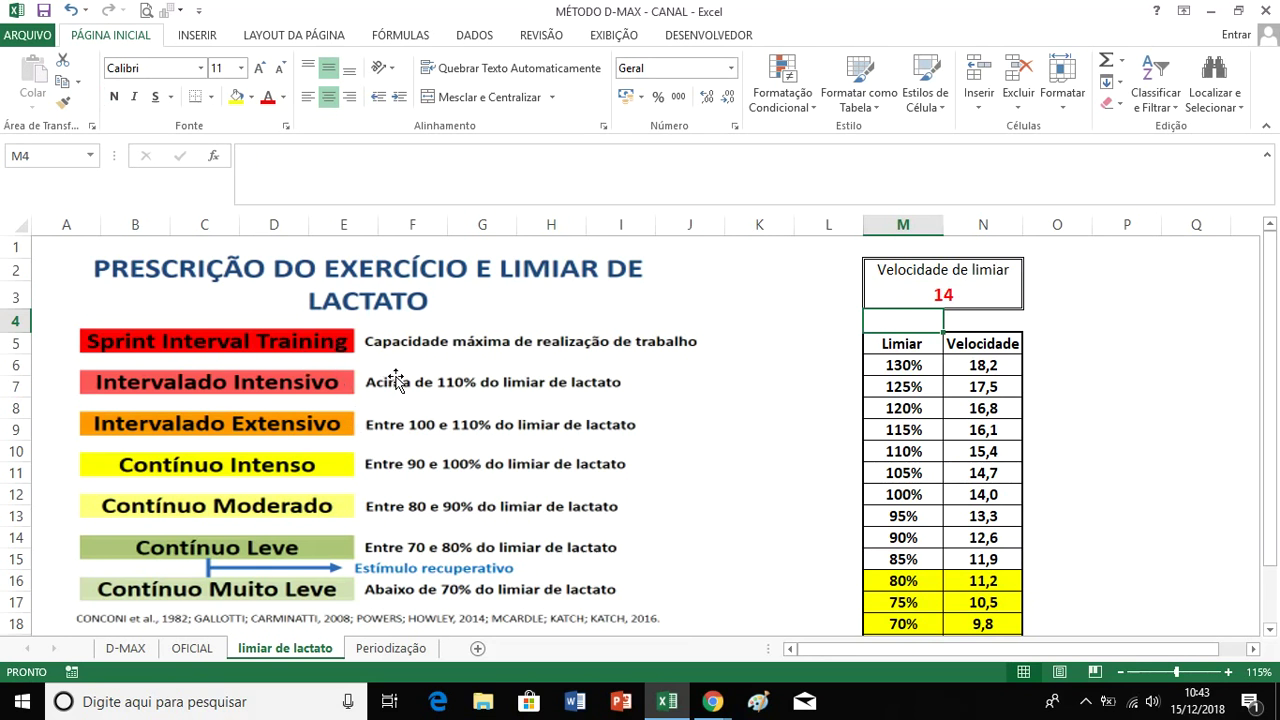
{"action": "left_click_drag", "start_coordinate": [918, 452], "coordinate": [975, 452]}
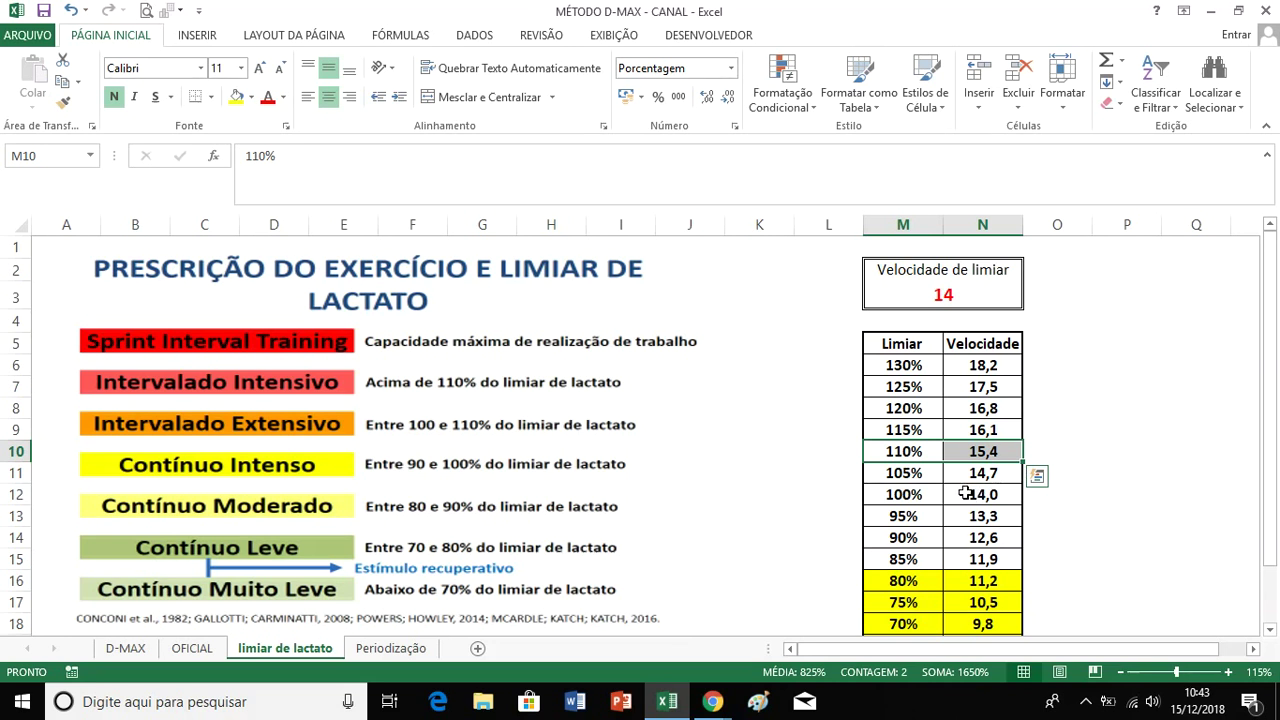
Set the threshold speed under Velocidade de limiar back to 10.
{"action": "left_click", "coordinate": [930, 300]}
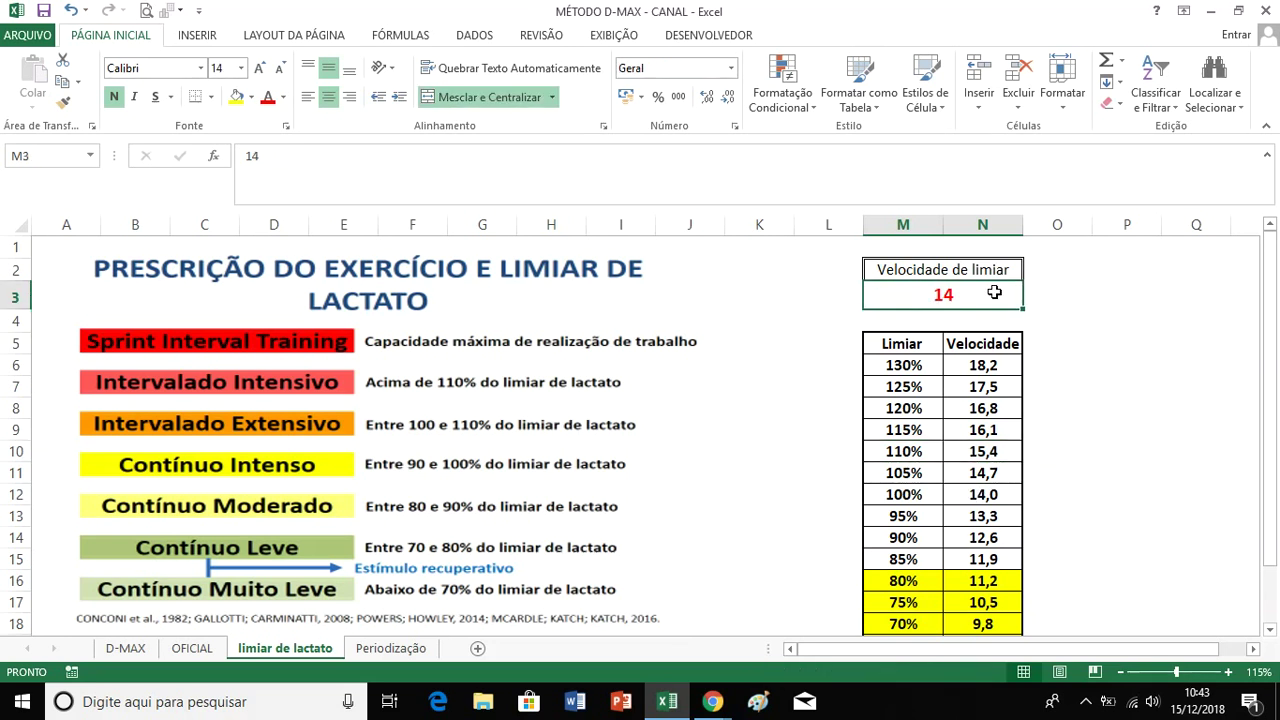
{"action": "type", "text": "1"}
{"action": "key", "text": "Return"}
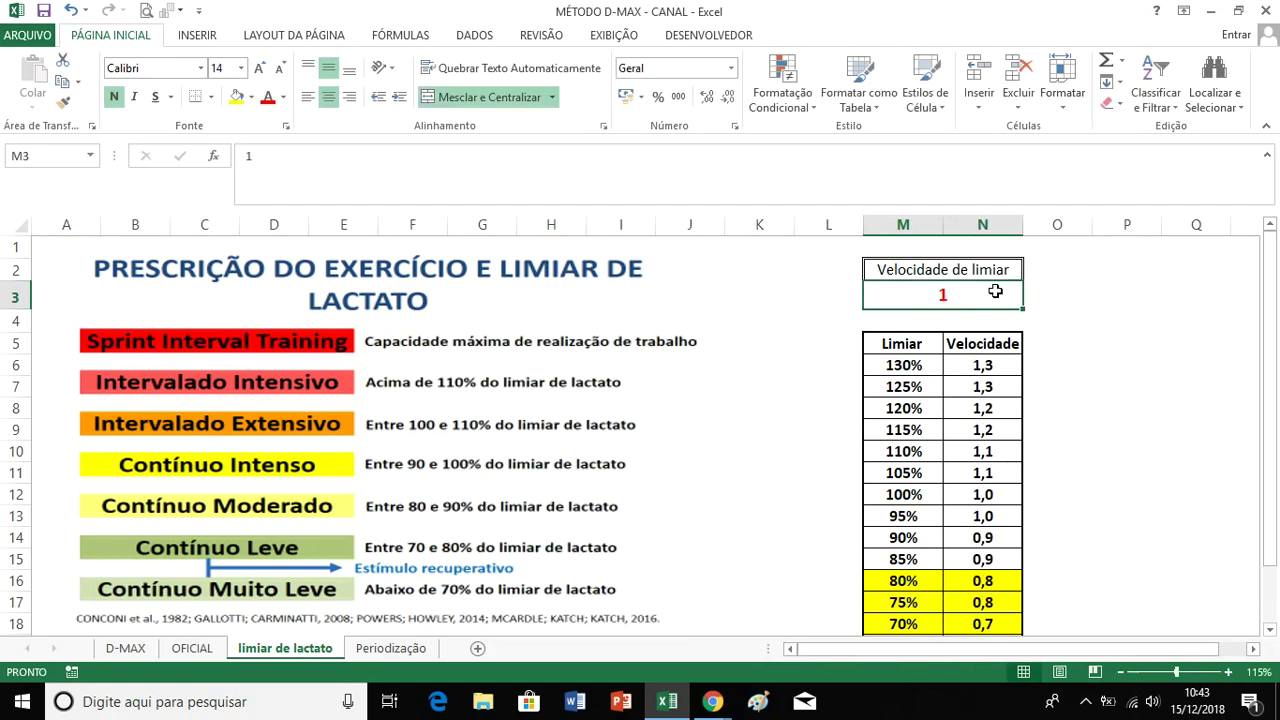
{"action": "type", "text": "10"}
{"action": "key", "text": "Return"}
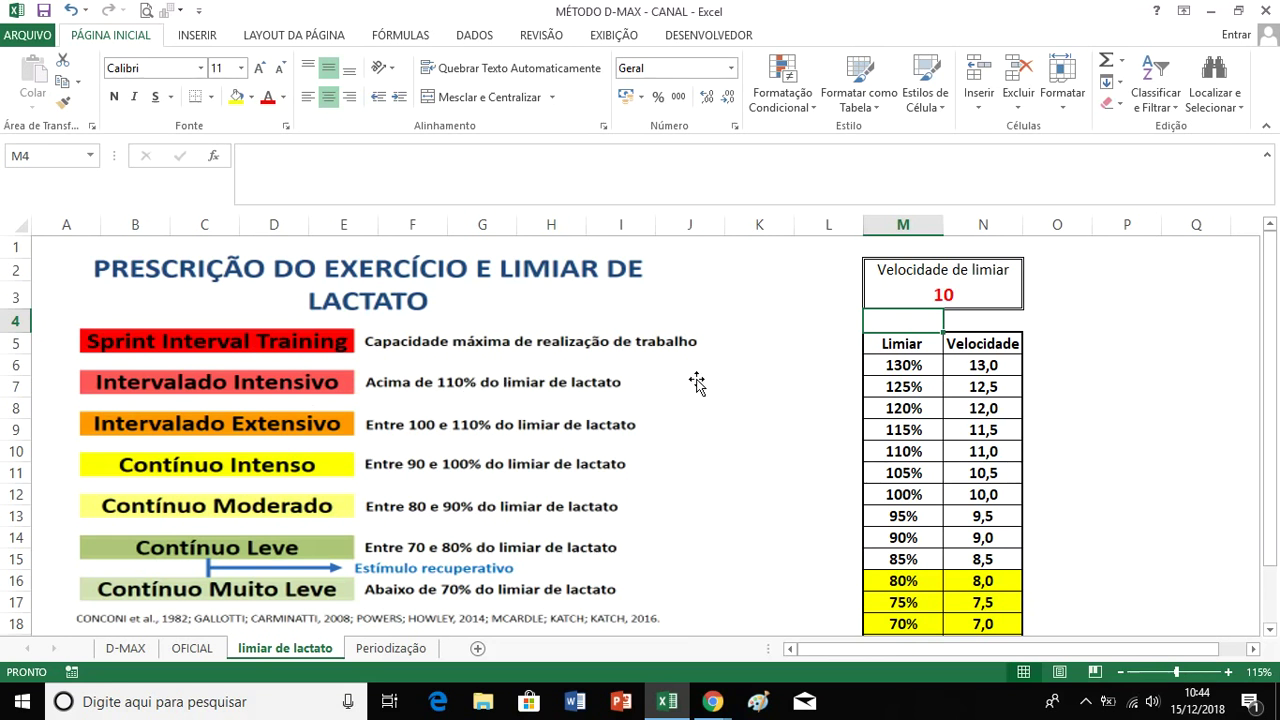
Examine the Velocidade values for the 110% to 130% threshold rows that apply to intensive interval training.
{"action": "left_click", "coordinate": [998, 453]}
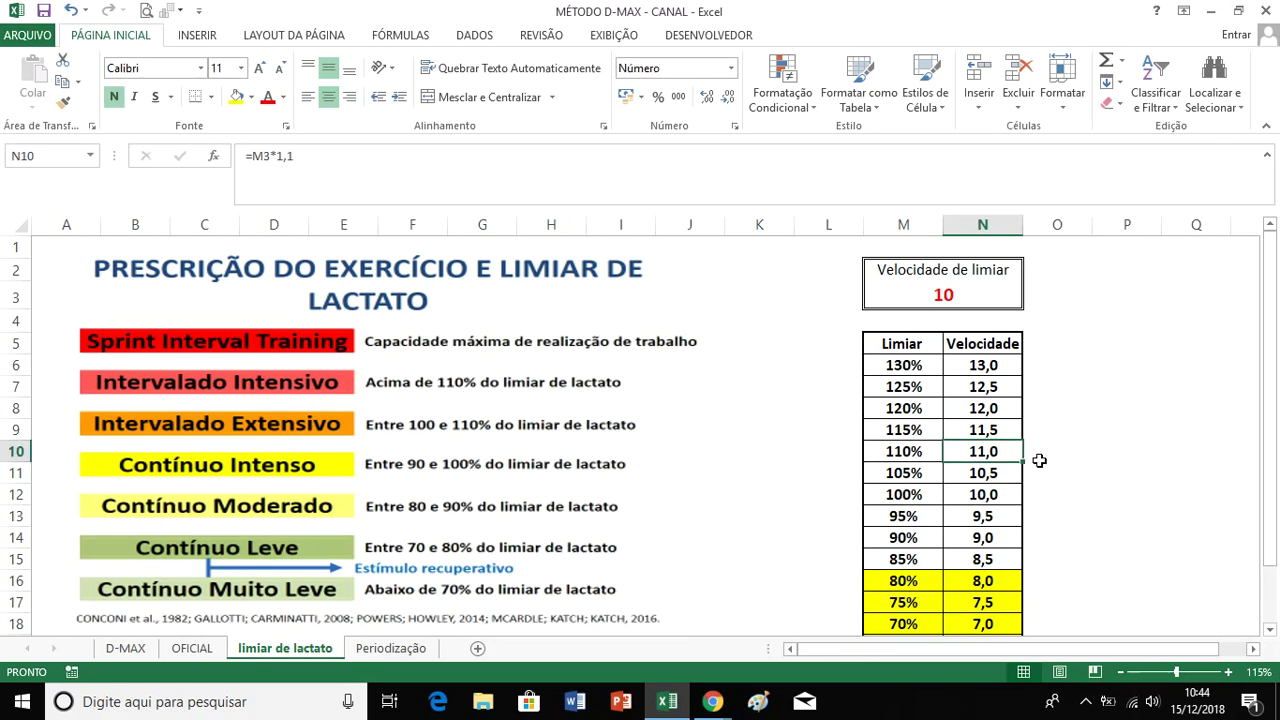
{"action": "left_click", "coordinate": [1008, 431]}
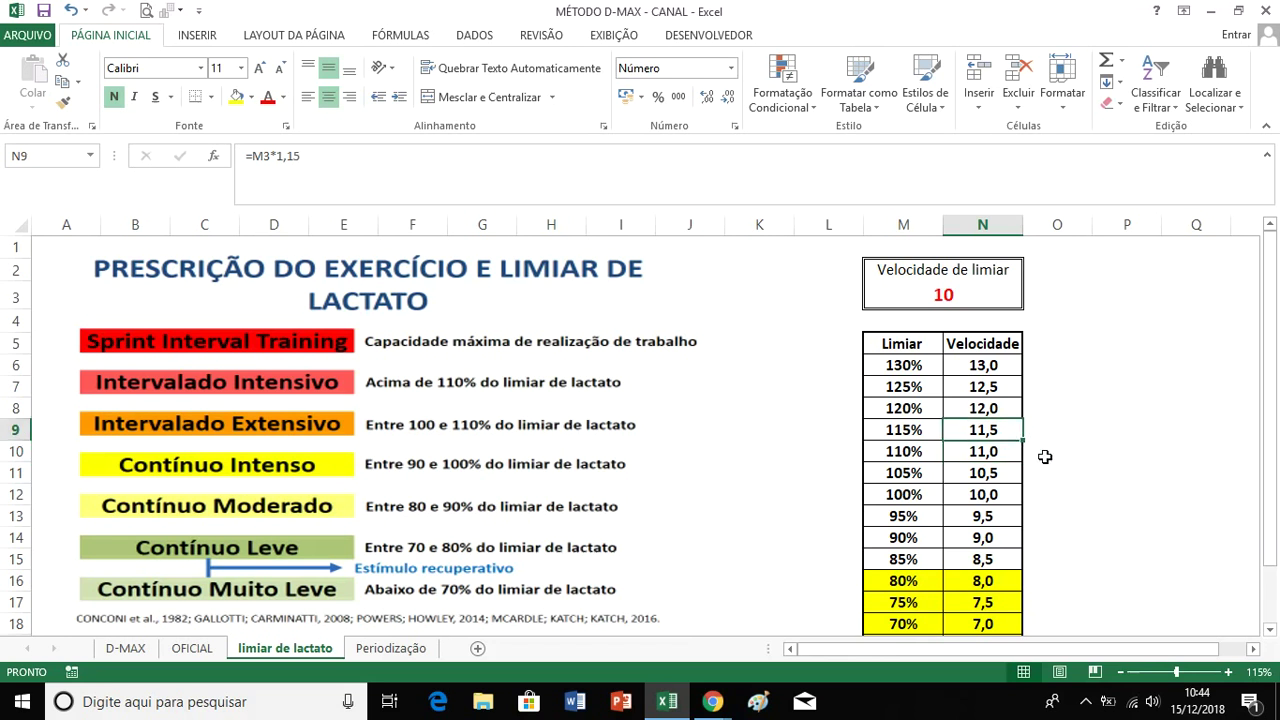
{"action": "left_click", "coordinate": [996, 408]}
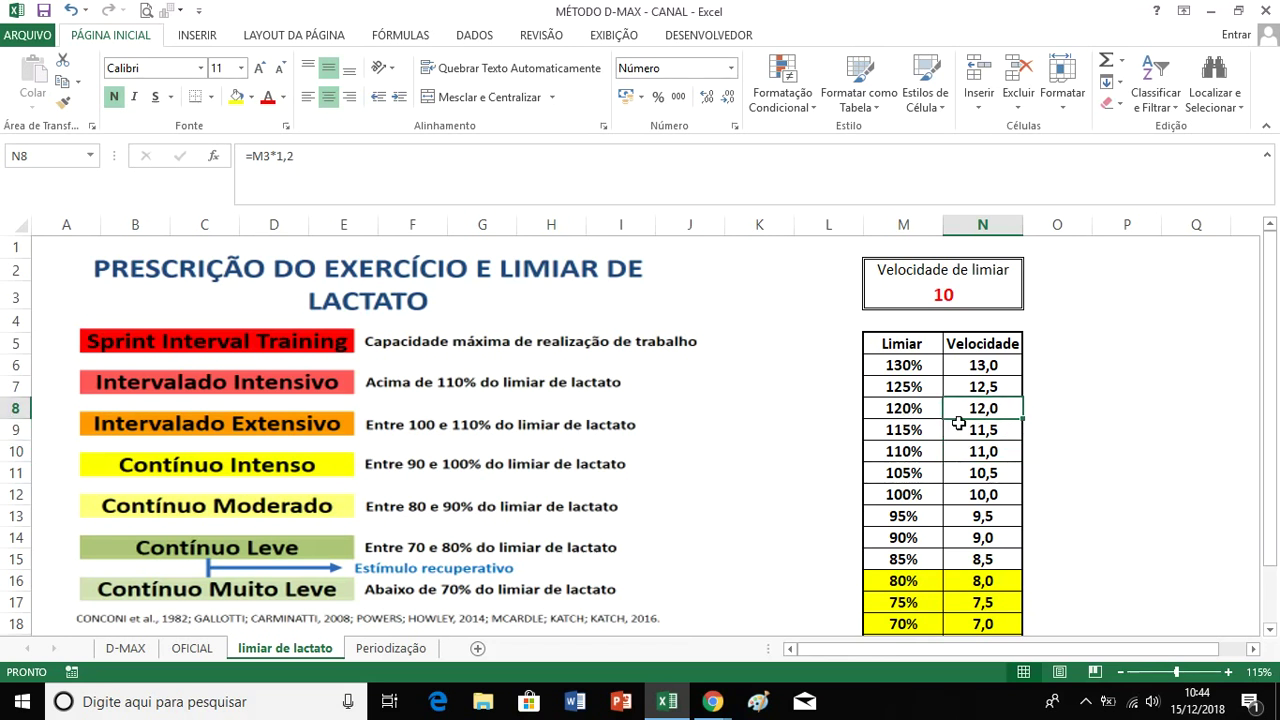
{"action": "left_click_drag", "start_coordinate": [912, 404], "coordinate": [978, 452]}
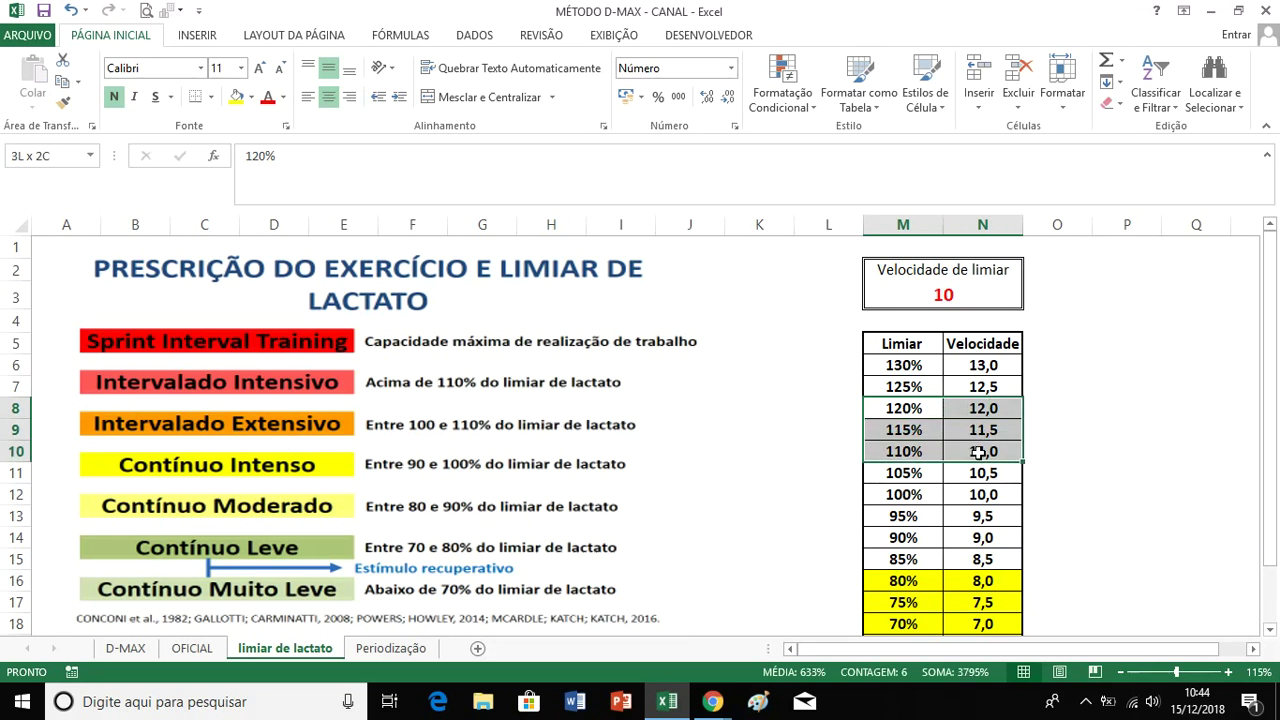
{"action": "left_click_drag", "start_coordinate": [905, 365], "coordinate": [985, 460]}
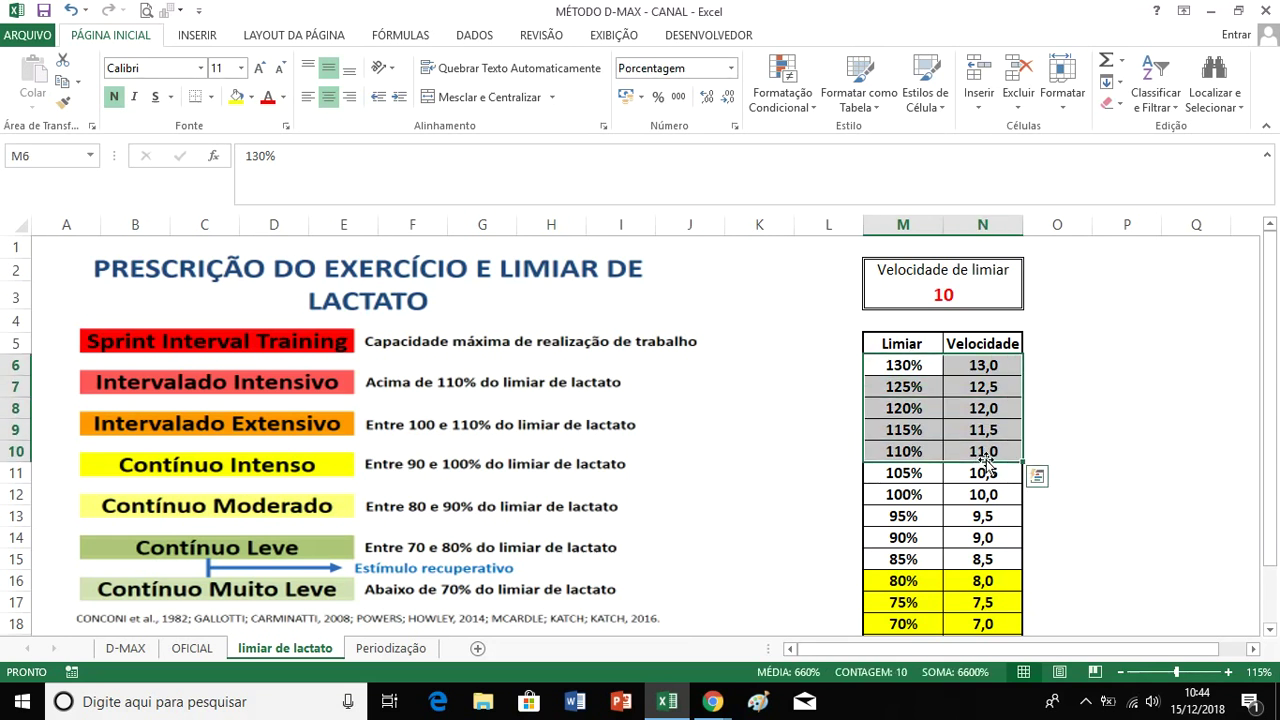
{"action": "left_click", "coordinate": [968, 392]}
{"action": "left_click", "coordinate": [975, 425]}
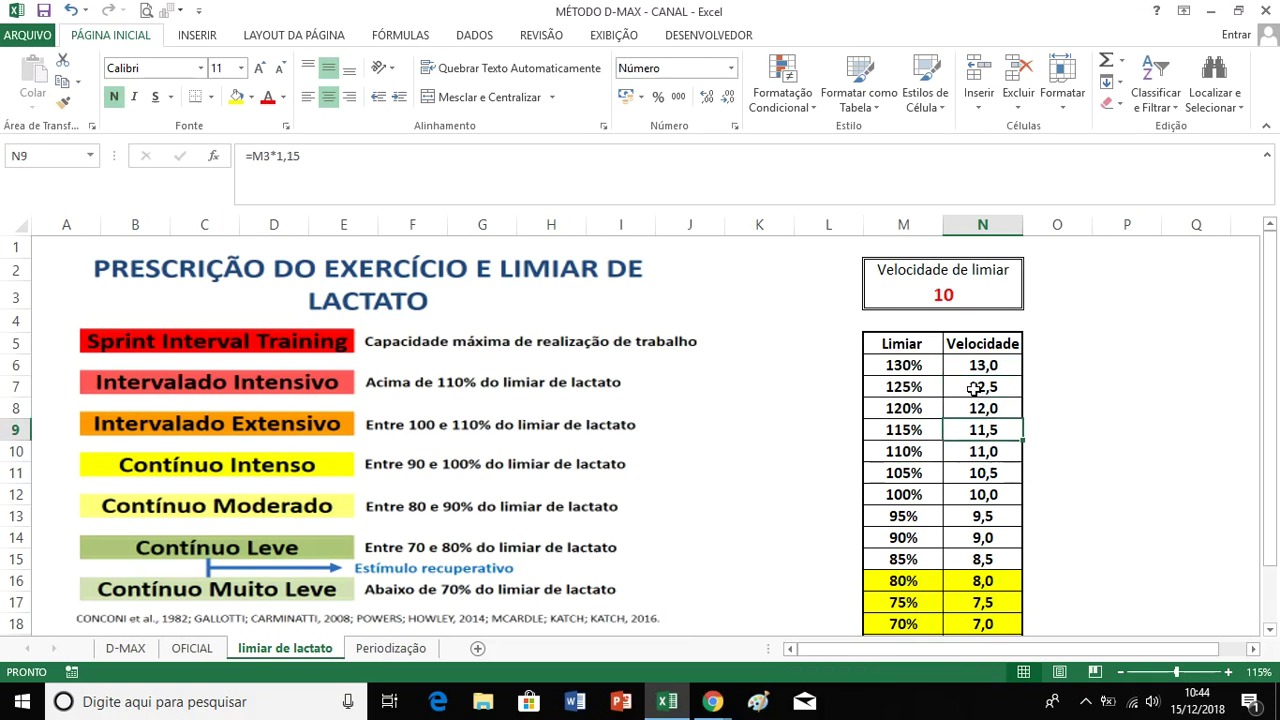
{"action": "left_click_drag", "start_coordinate": [970, 364], "coordinate": [943, 410]}
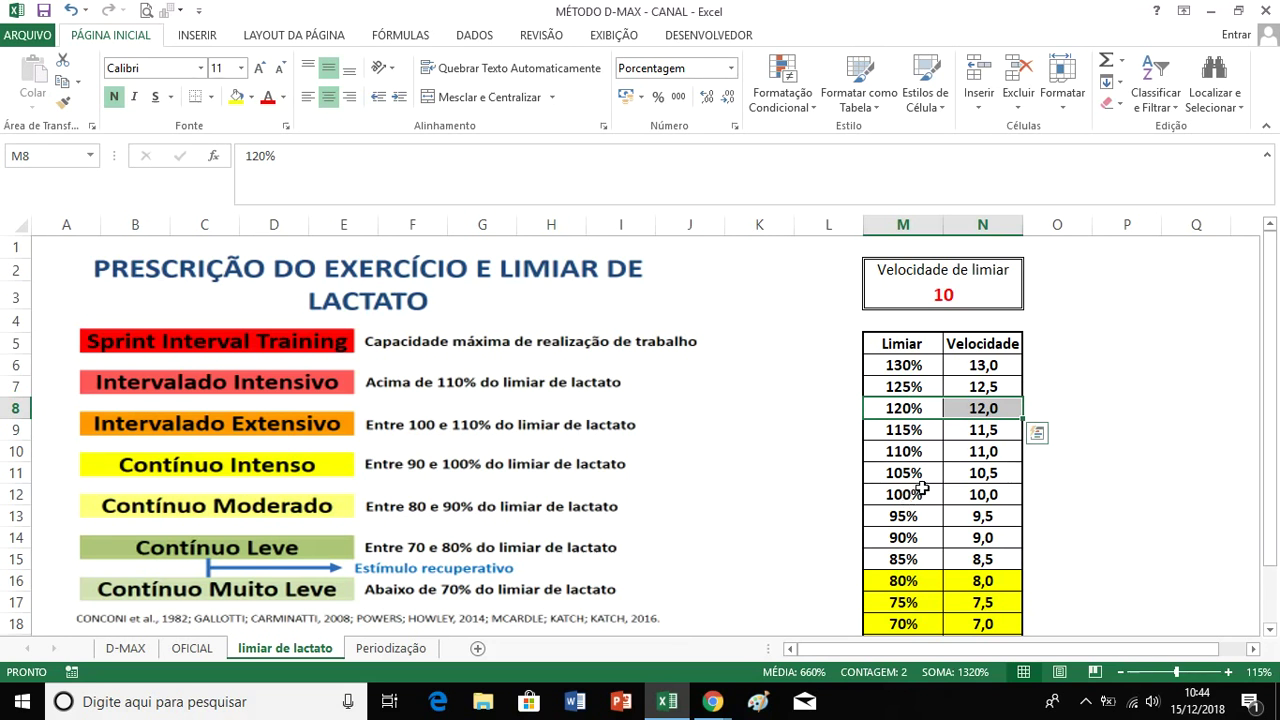
Review the speeds in the 120% to 130% threshold rows and open the Periodização sheet with the weekly training plan.
{"action": "left_click", "coordinate": [906, 370]}
{"action": "left_click_drag", "start_coordinate": [906, 370], "coordinate": [975, 400]}
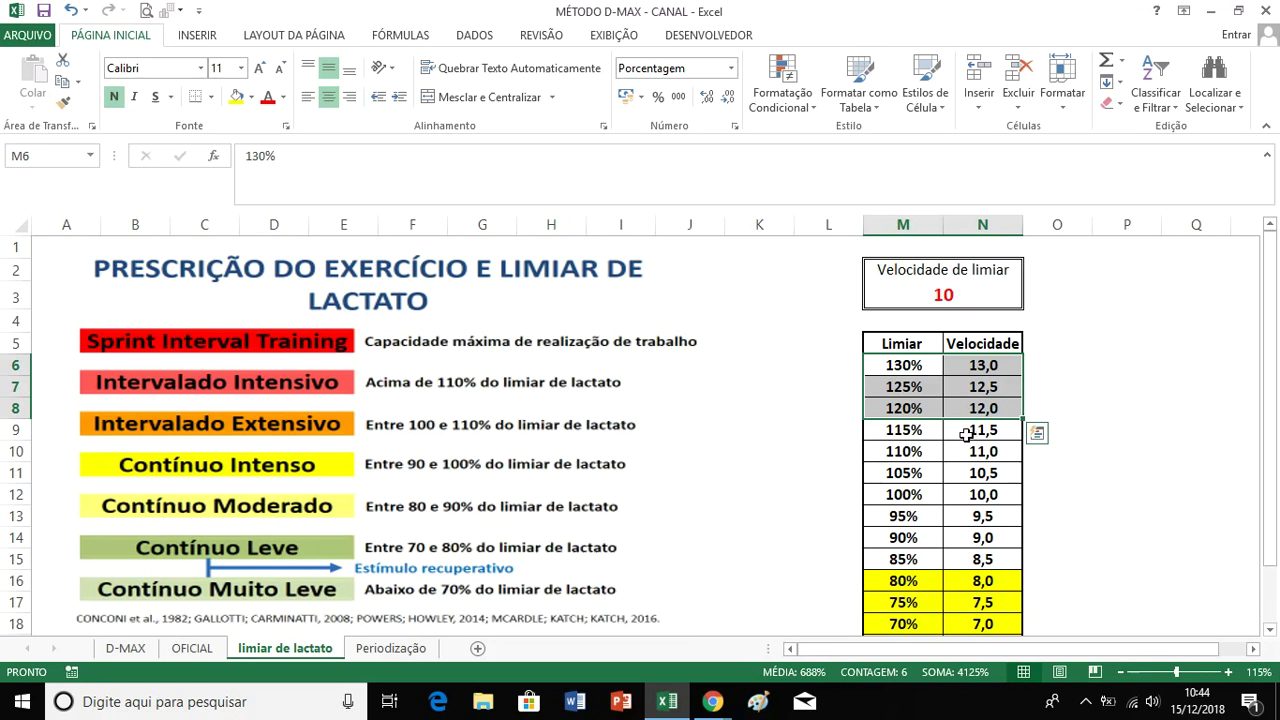
{"action": "left_click", "coordinate": [417, 658]}
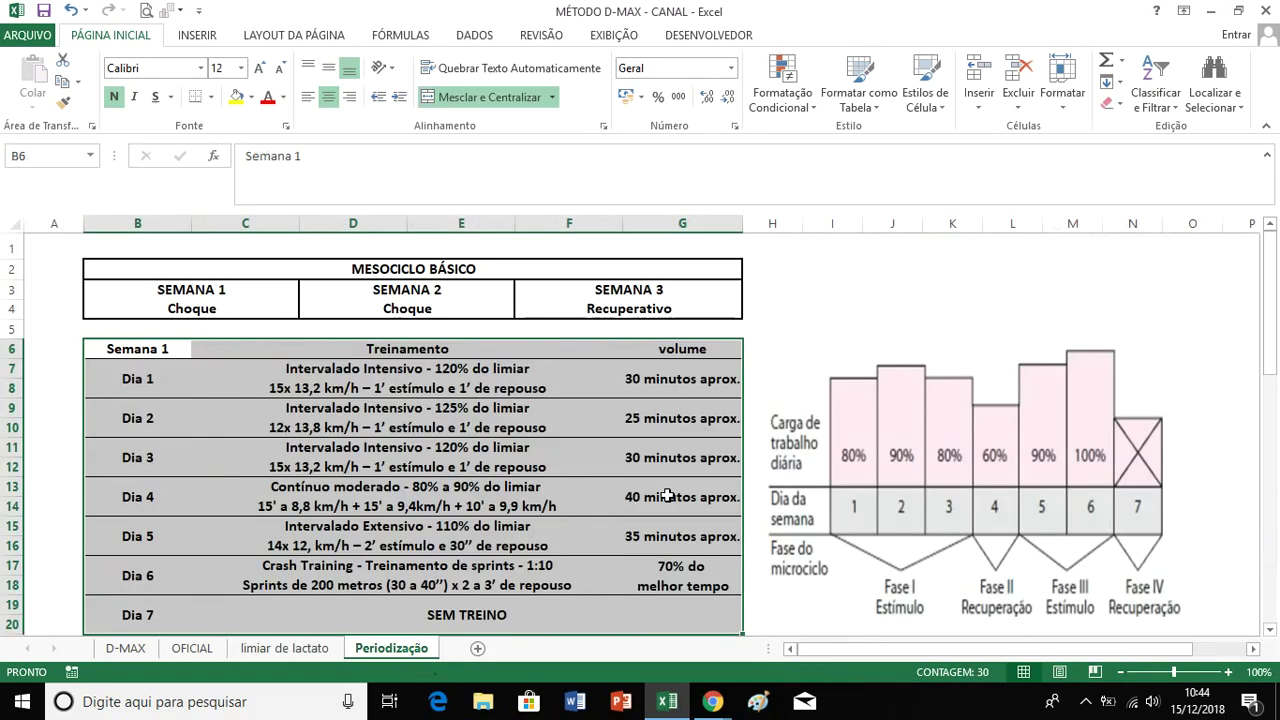
{"action": "left_click", "coordinate": [958, 270]}
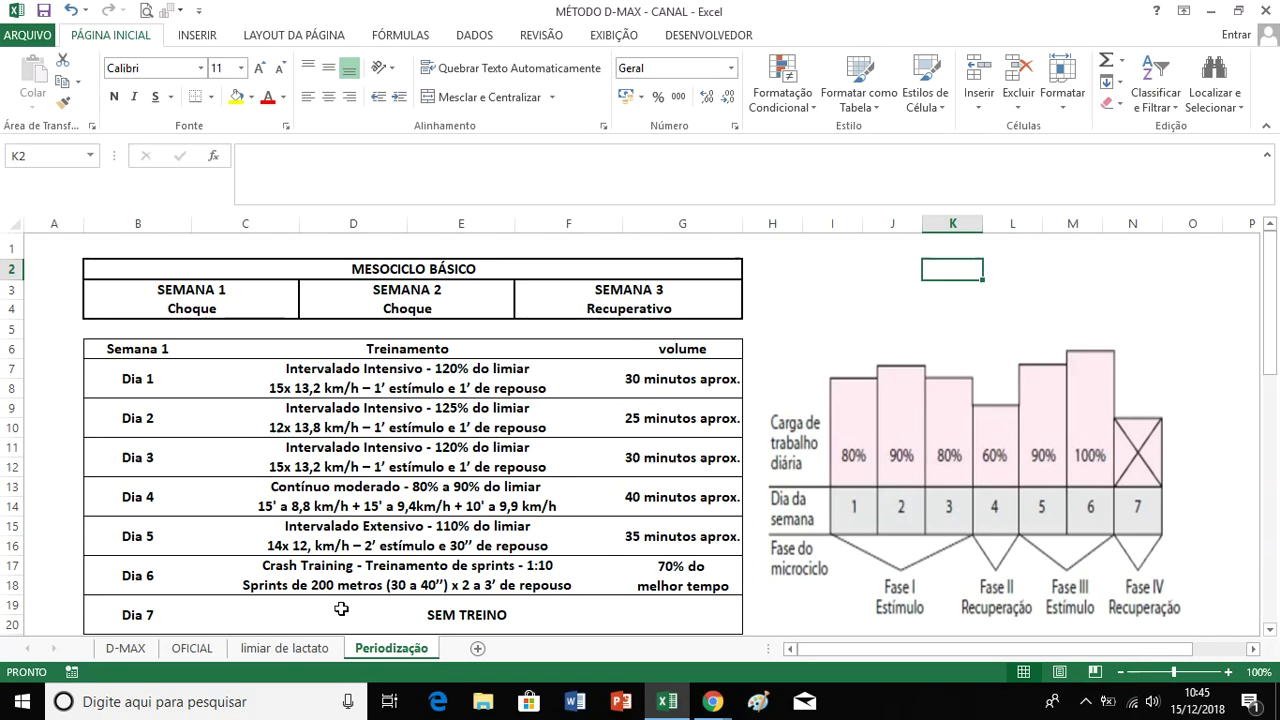
On the limiar de lactato sheet, set the threshold speed under Velocidade de limiar to 11.
{"action": "left_click", "coordinate": [318, 650]}
{"action": "left_click", "coordinate": [918, 290]}
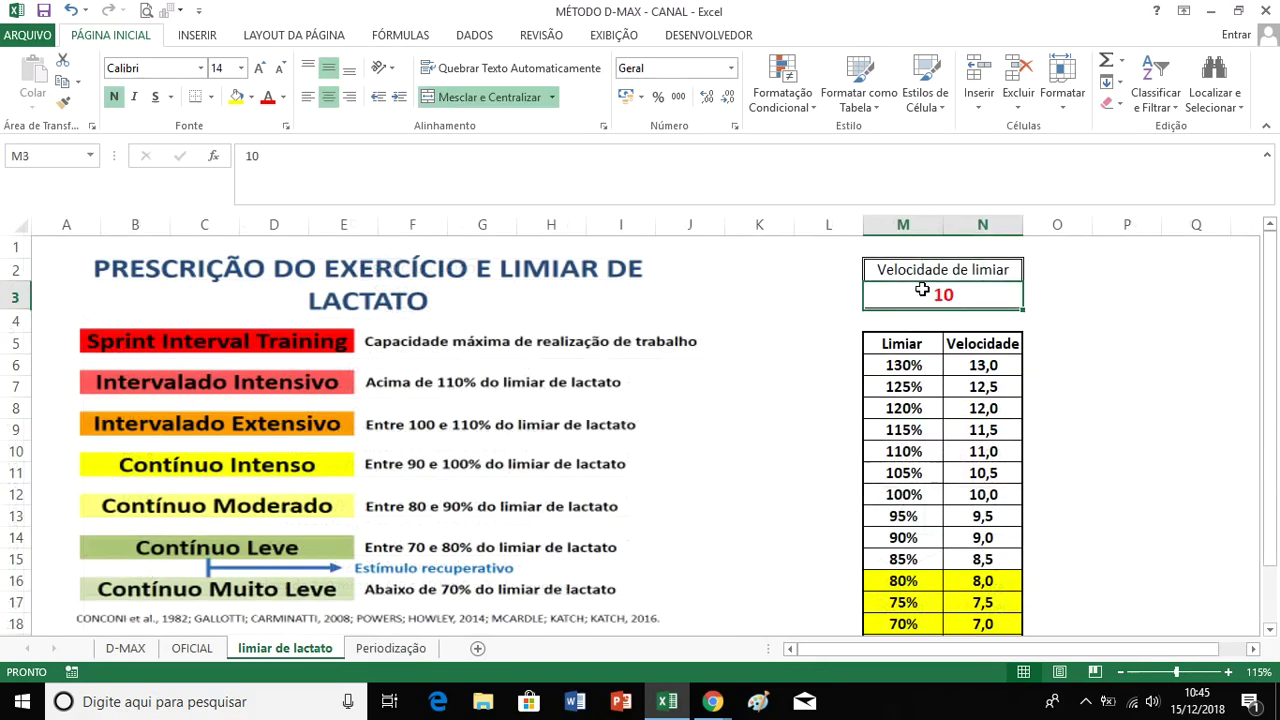
{"action": "type", "text": "11"}
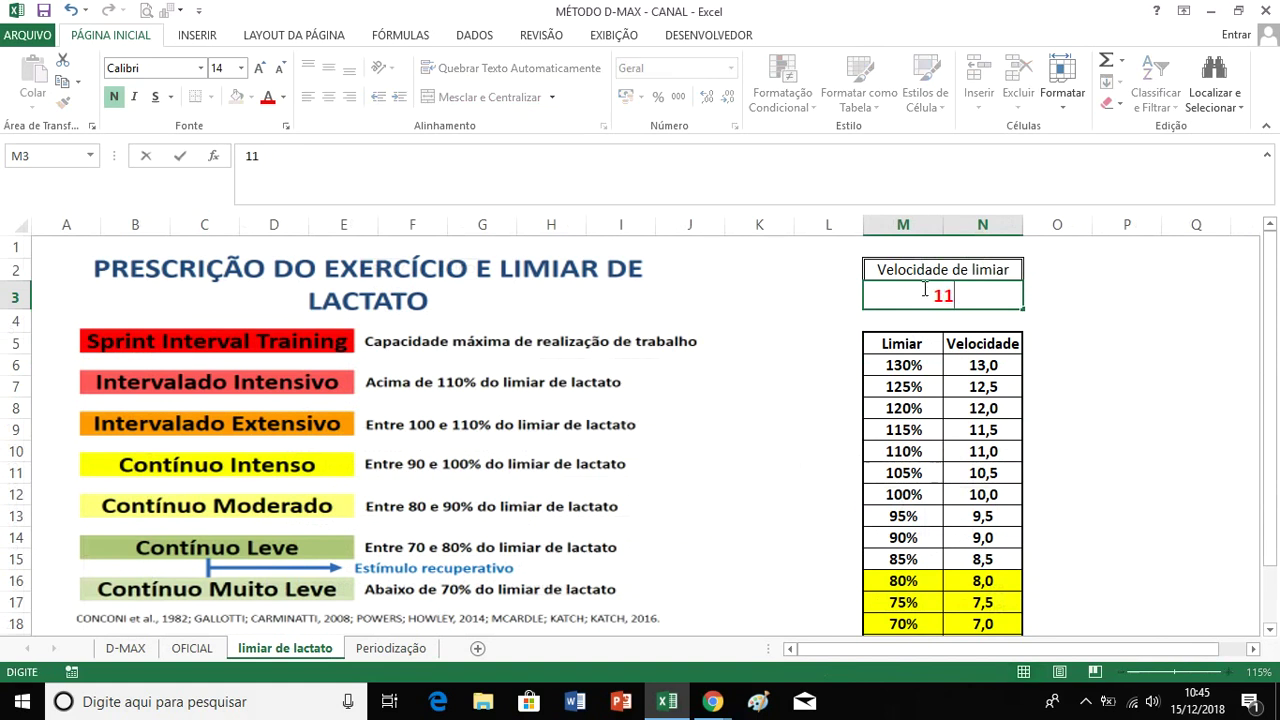
{"action": "key", "text": "Return"}
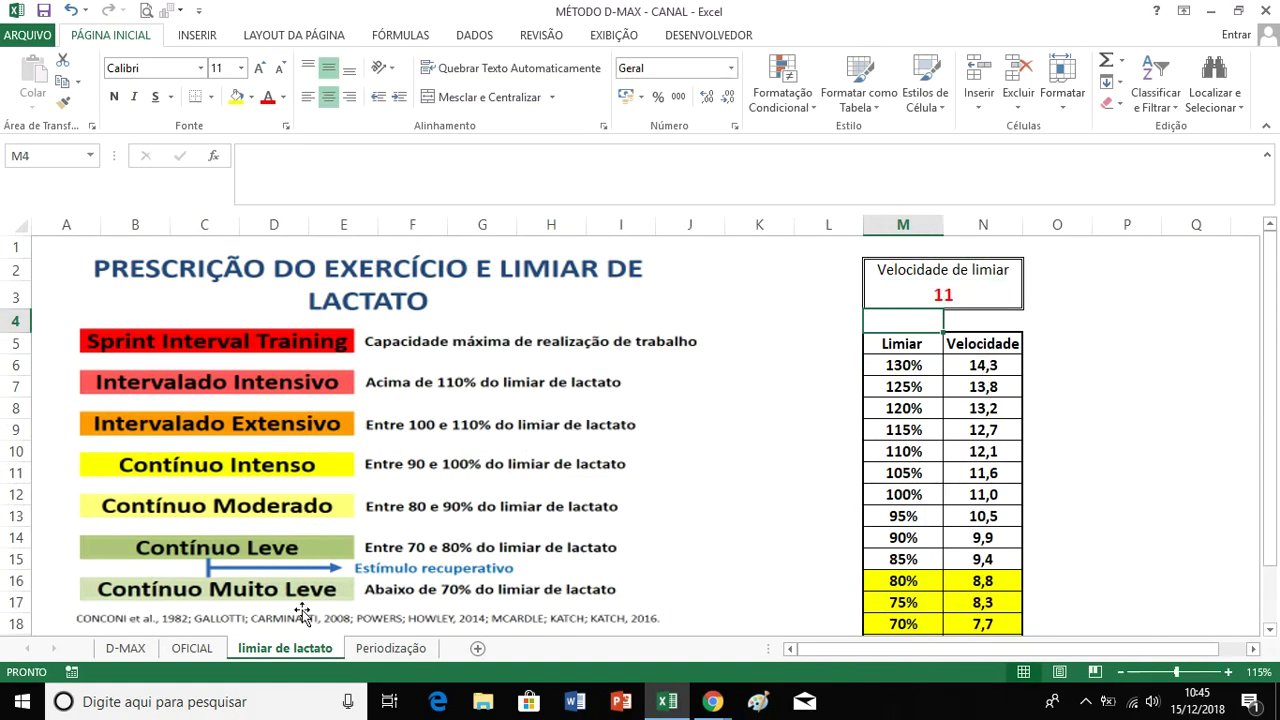
Return to the Periodização sheet and review the Dia 1 training of Semana 1 with the week's daily load chart.
{"action": "left_click", "coordinate": [366, 630]}
{"action": "left_click", "coordinate": [385, 648]}
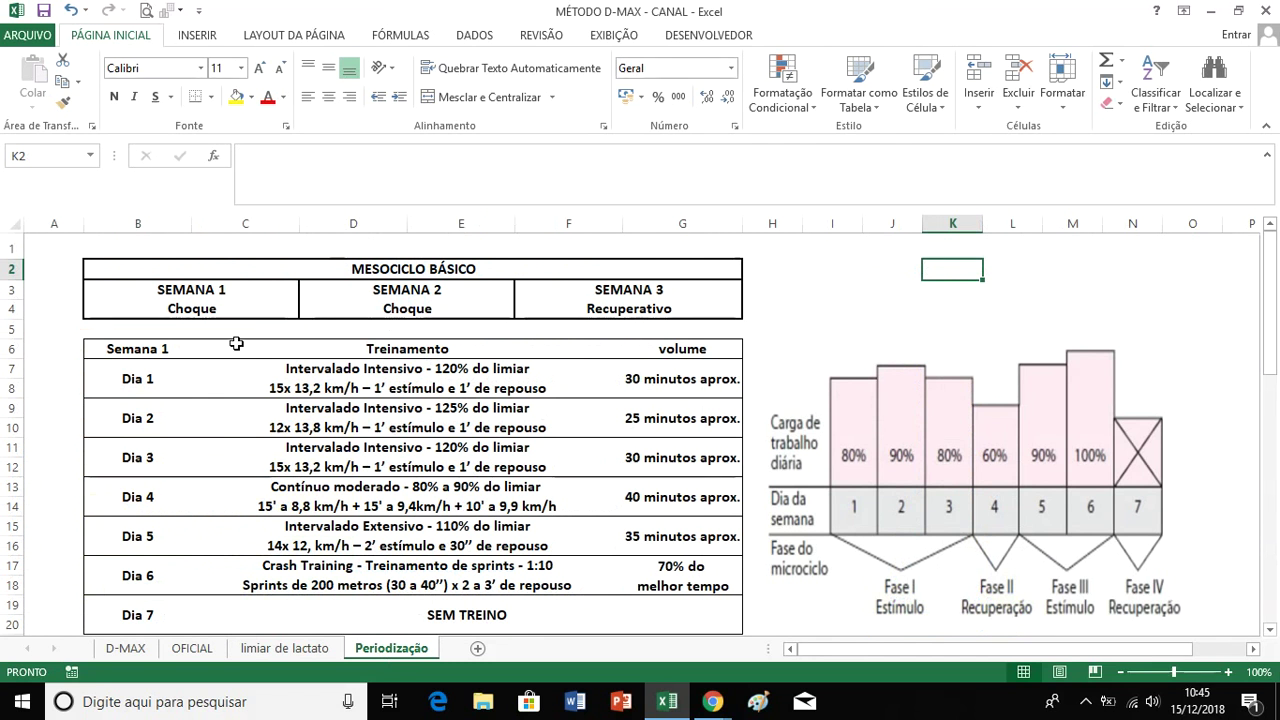
{"action": "left_click", "coordinate": [161, 379]}
{"action": "left_click_drag", "start_coordinate": [161, 379], "coordinate": [560, 366]}
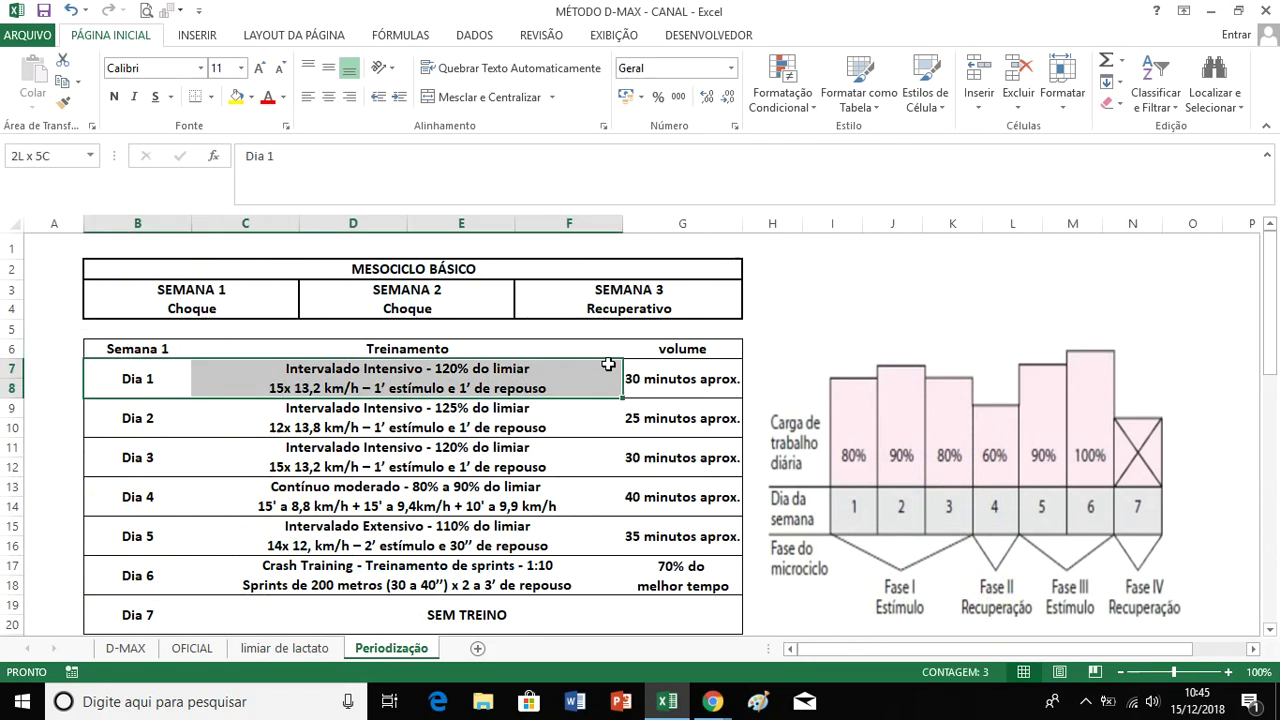
{"action": "left_click", "coordinate": [955, 415]}
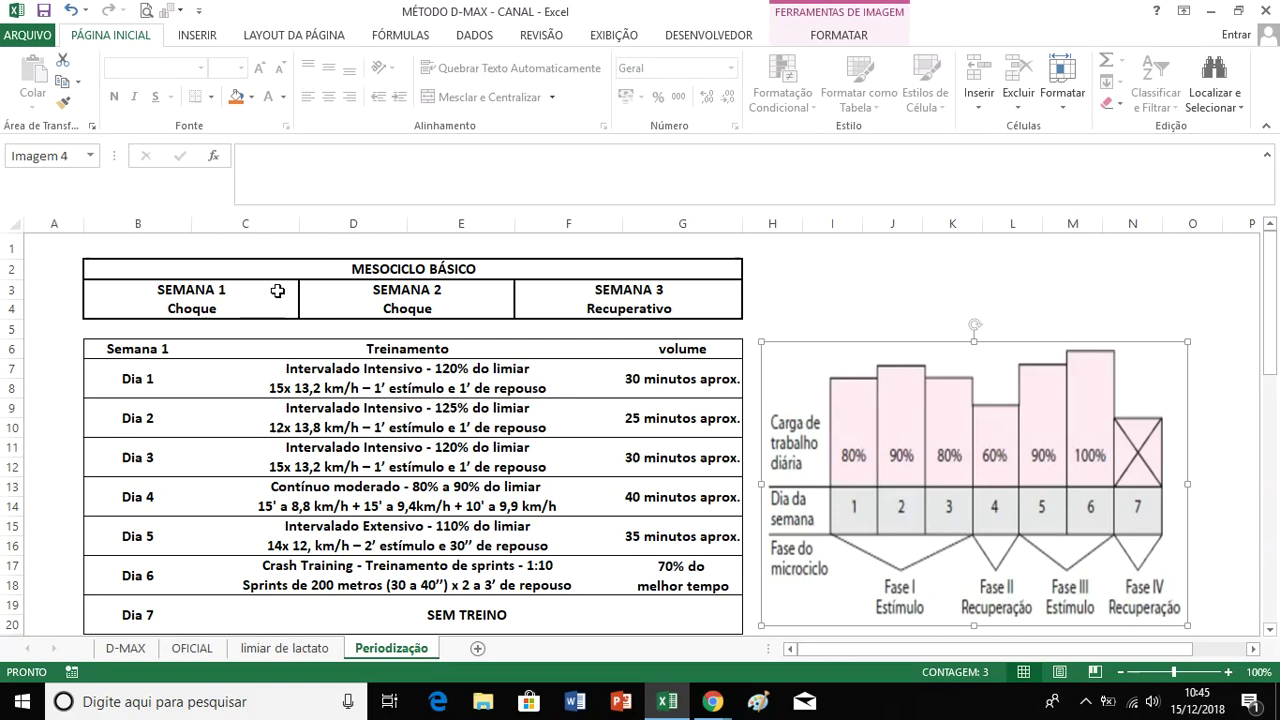
Look through the plan down to the Semana 3 competition day and review the three weeks listed under MESOCICLO BÁSICO.
{"action": "scroll", "coordinate": [686, 304], "scroll_direction": "down", "scroll_amount": 12}
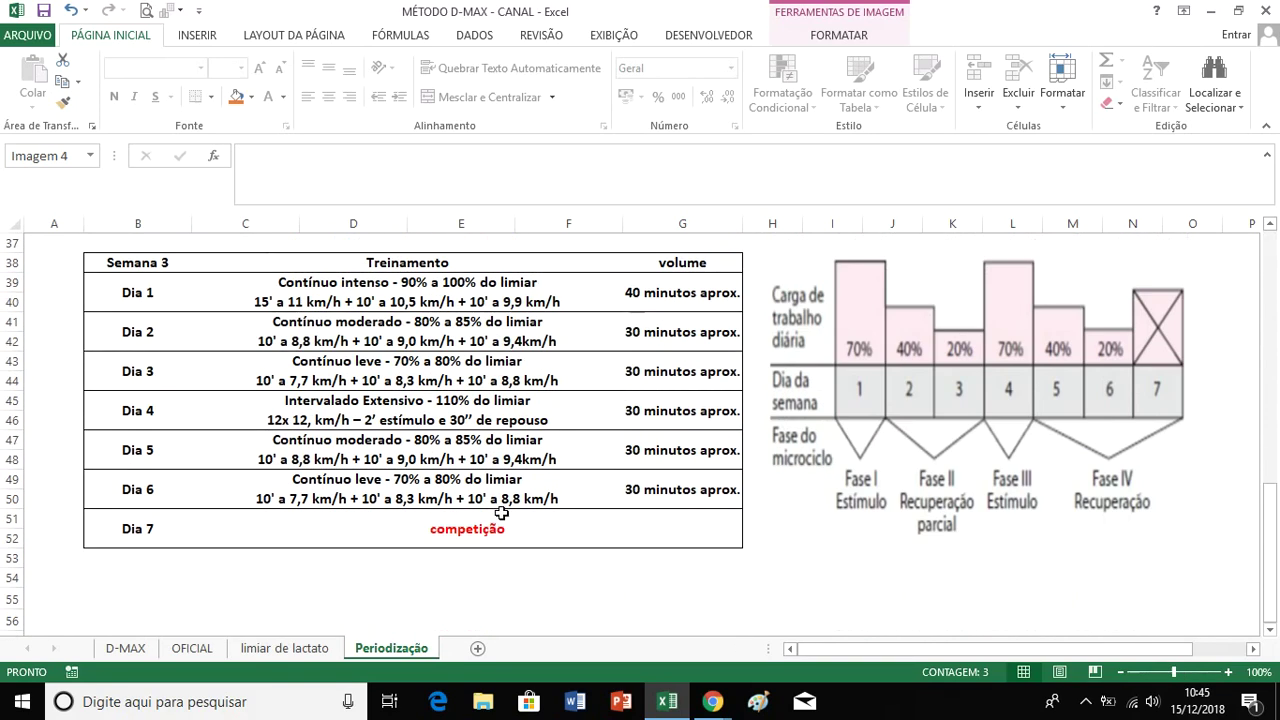
{"action": "left_click", "coordinate": [510, 514]}
{"action": "scroll", "coordinate": [510, 514], "scroll_direction": "up", "scroll_amount": 12}
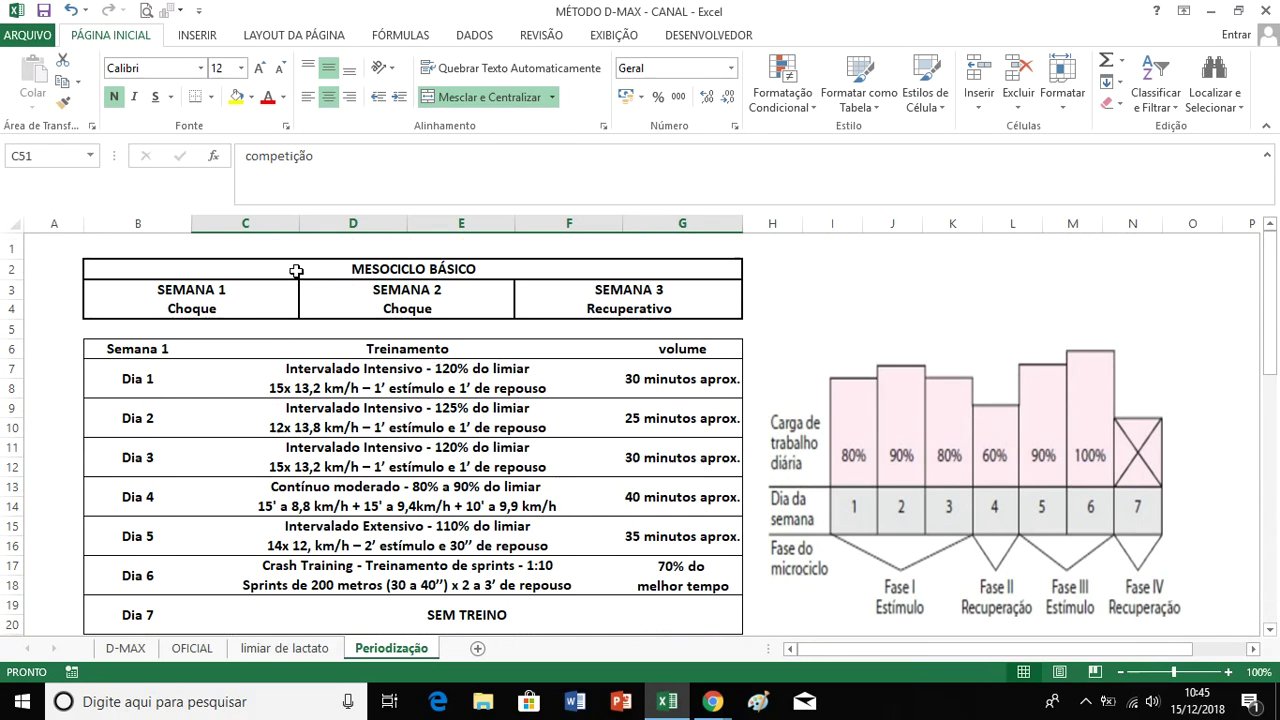
{"action": "left_click", "coordinate": [257, 309]}
{"action": "key", "text": "Right"}
{"action": "key", "text": "Up"}
{"action": "key", "text": "Right"}
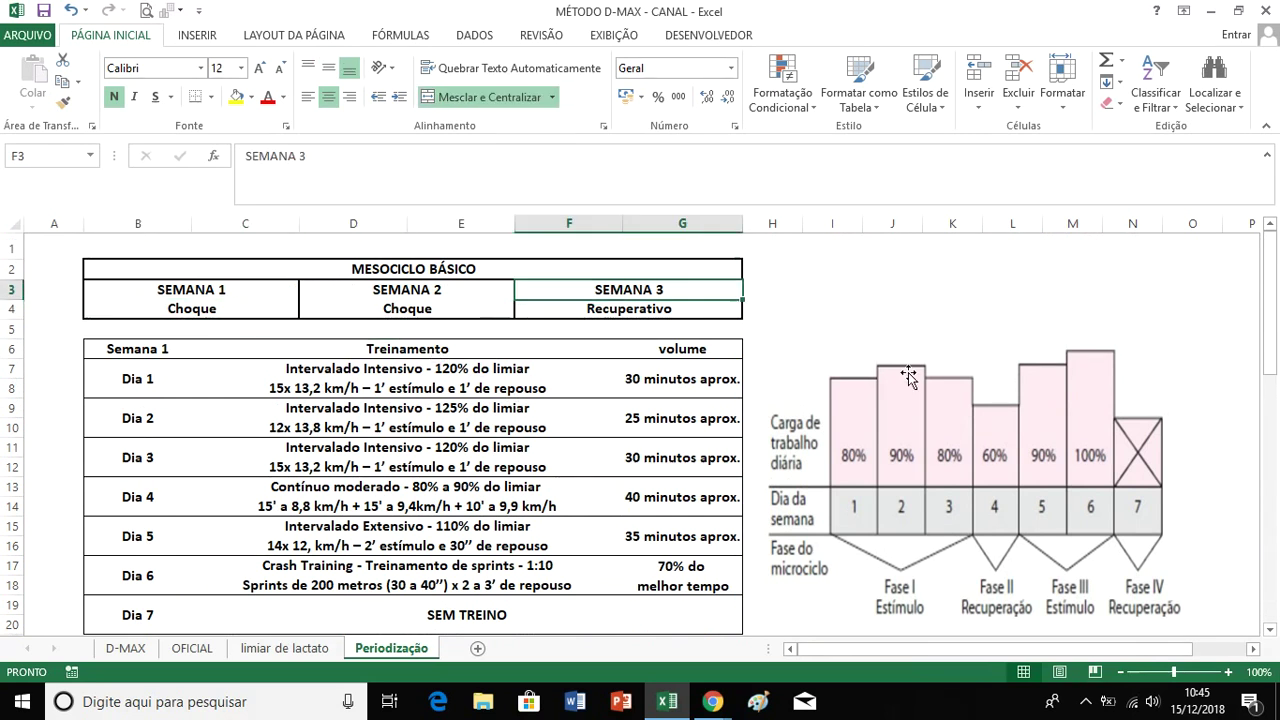
Examine the daily load charts of Semana 2 and Semana 3 alongside their training sessions.
{"action": "left_click_drag", "start_coordinate": [1050, 476], "coordinate": [988, 487]}
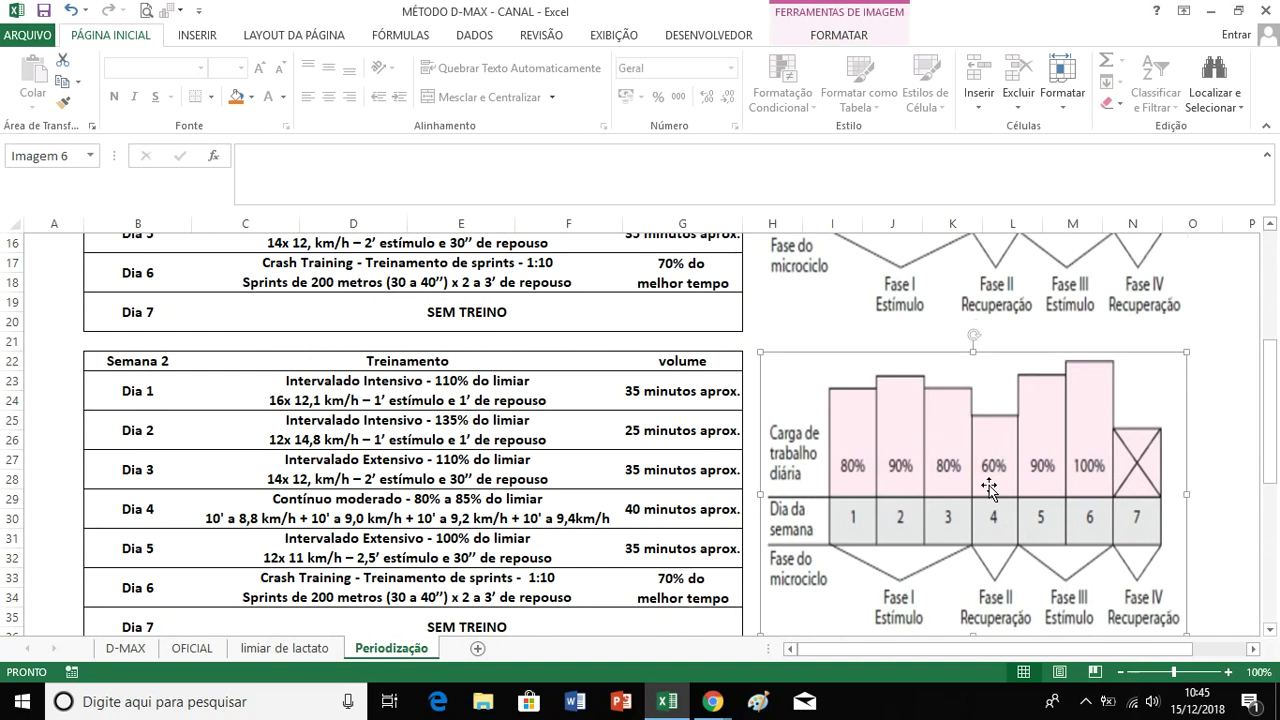
{"action": "scroll", "coordinate": [988, 487], "scroll_direction": "down", "scroll_amount": 5}
{"action": "left_click", "coordinate": [983, 472]}
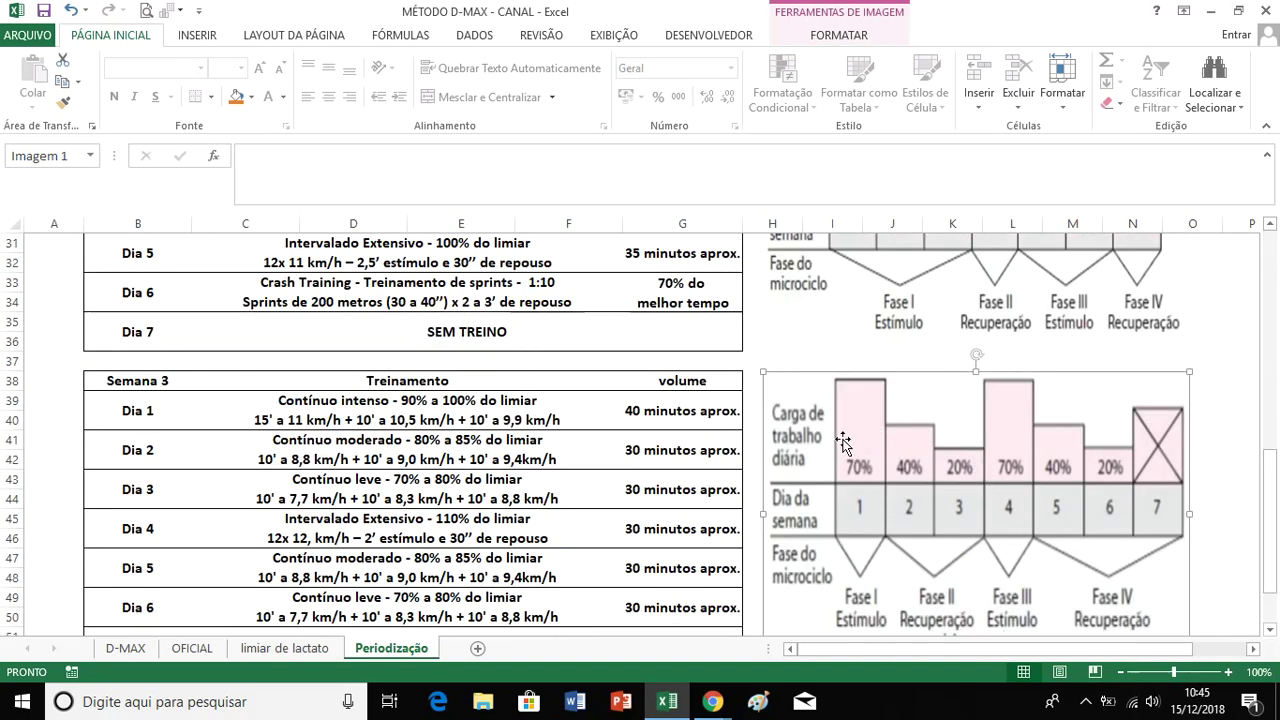
{"action": "scroll", "coordinate": [836, 445], "scroll_direction": "down", "scroll_amount": 2}
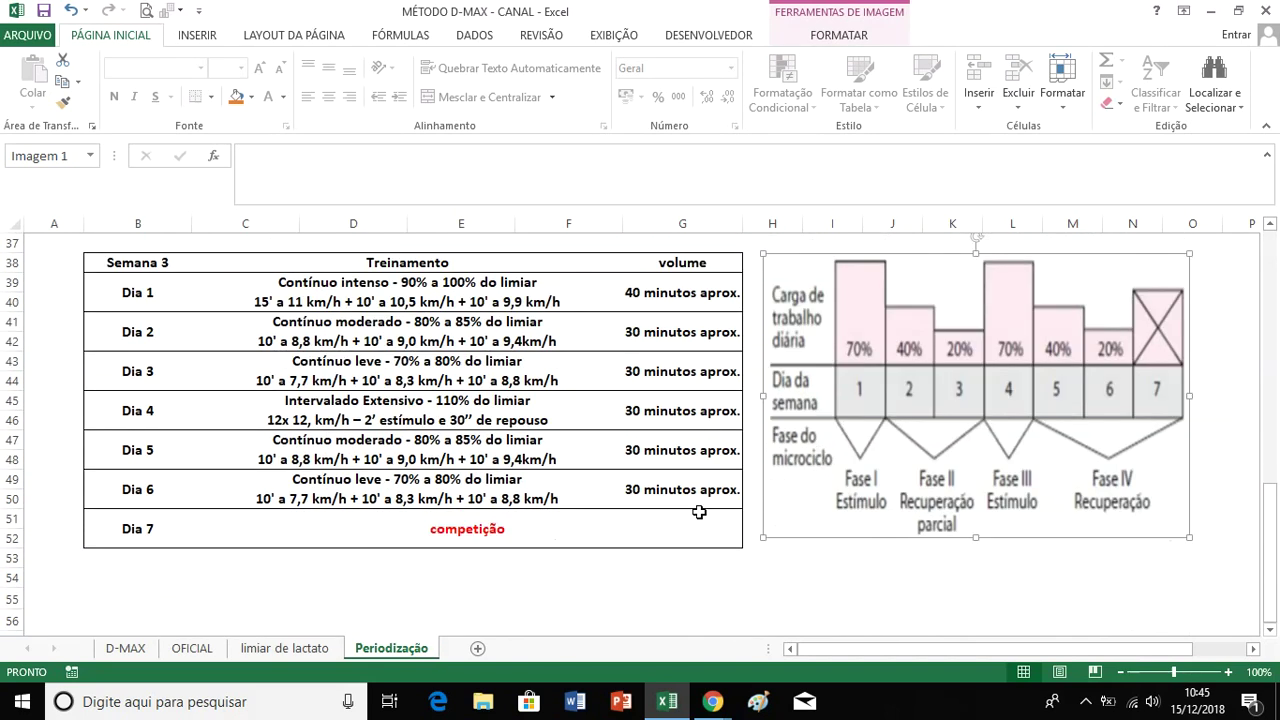
{"action": "scroll", "coordinate": [699, 512], "scroll_direction": "up", "scroll_amount": 1}
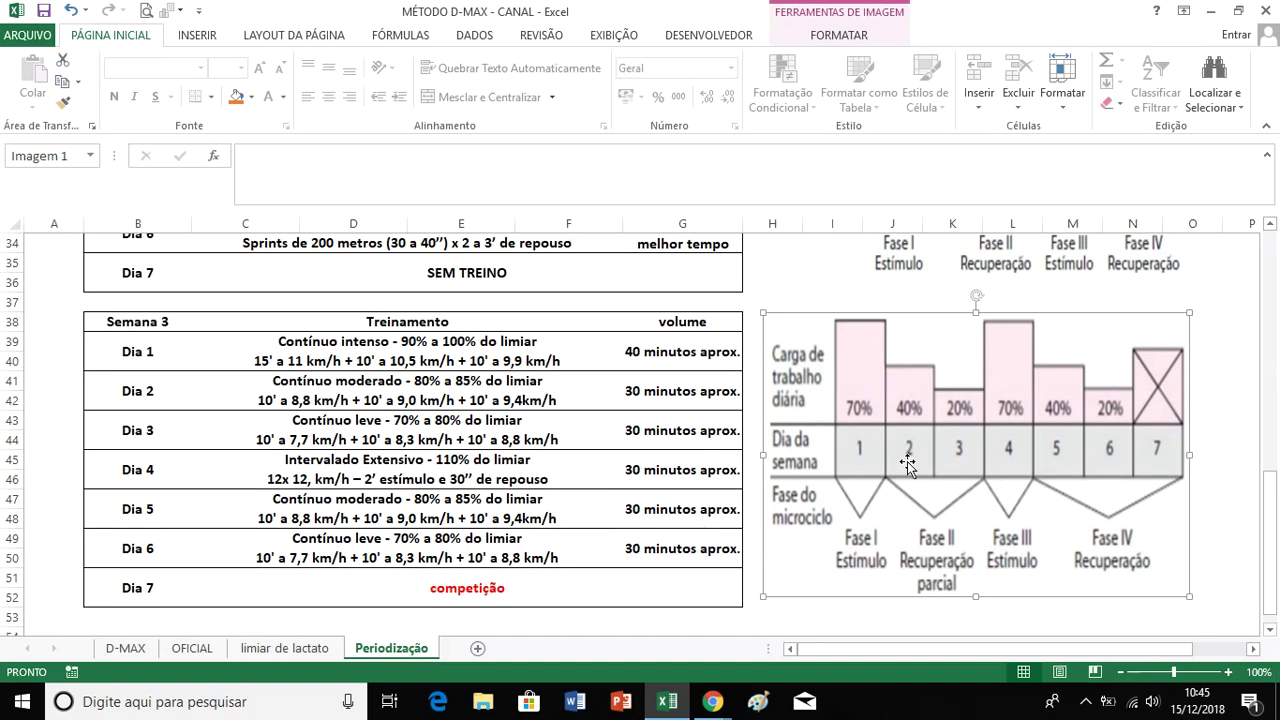
{"action": "left_click", "coordinate": [574, 400]}
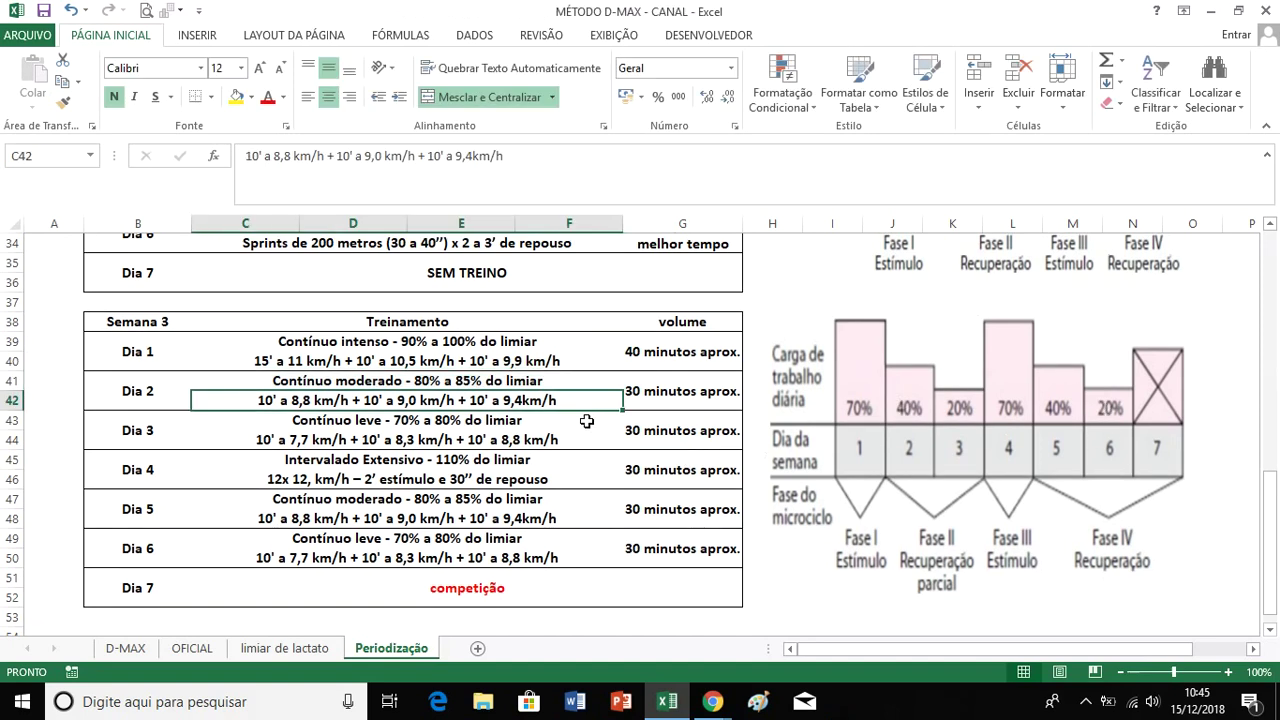
{"action": "scroll", "coordinate": [587, 424], "scroll_direction": "up", "scroll_amount": 7}
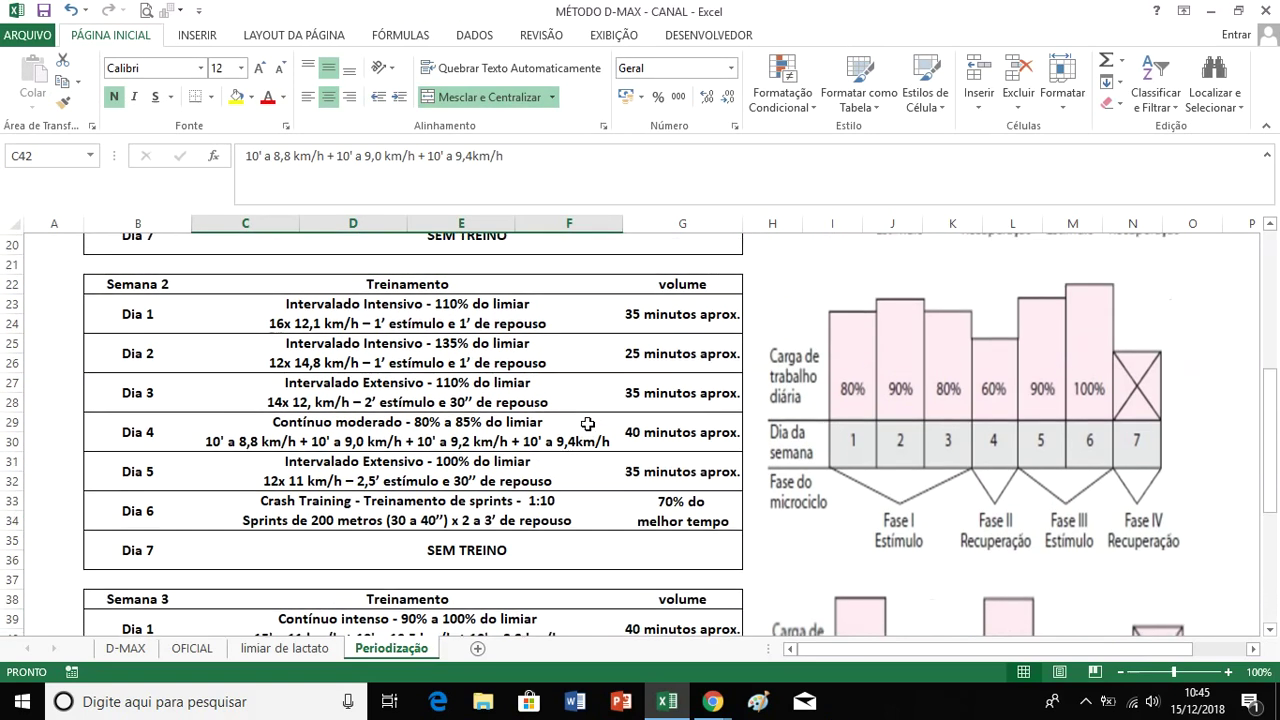
{"action": "scroll", "coordinate": [644, 388], "scroll_direction": "up", "scroll_amount": 3}
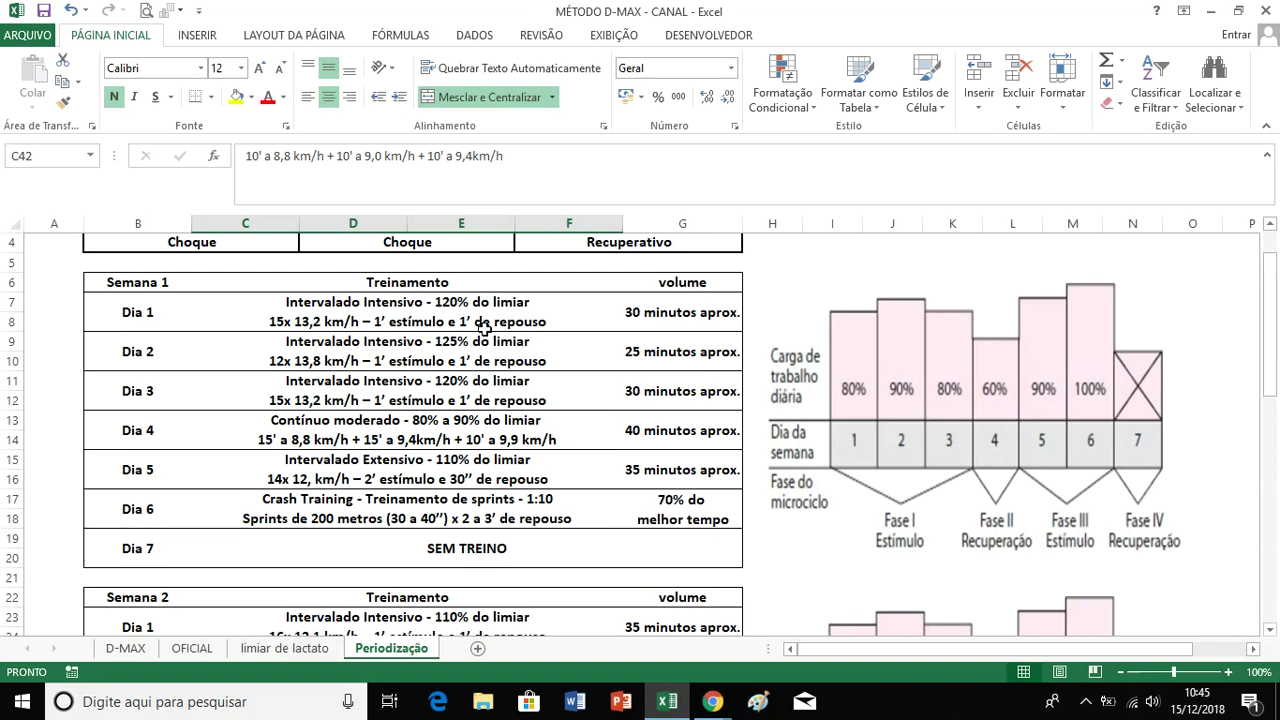
Review the Semana 1 trainings from Dia 1 to Dia 4, including the speeds and volume of Dia 4.
{"action": "left_click", "coordinate": [382, 302]}
{"action": "left_click", "coordinate": [398, 337]}
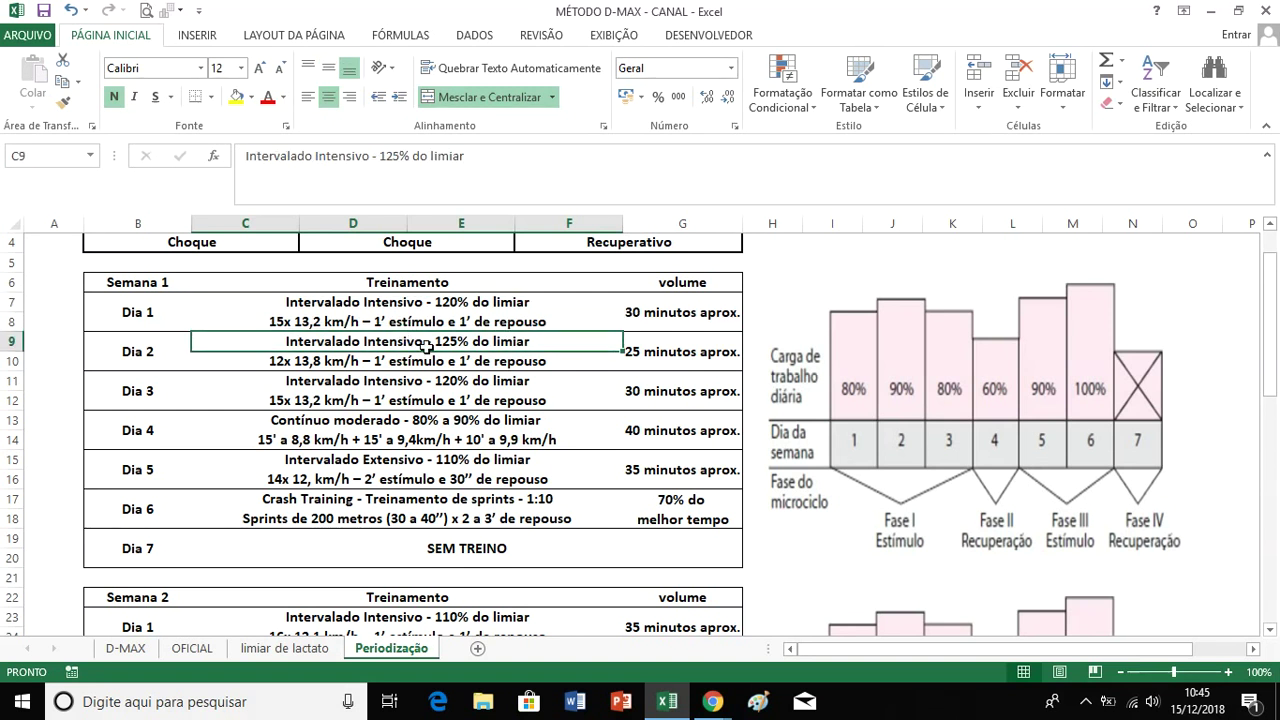
{"action": "left_click", "coordinate": [380, 386]}
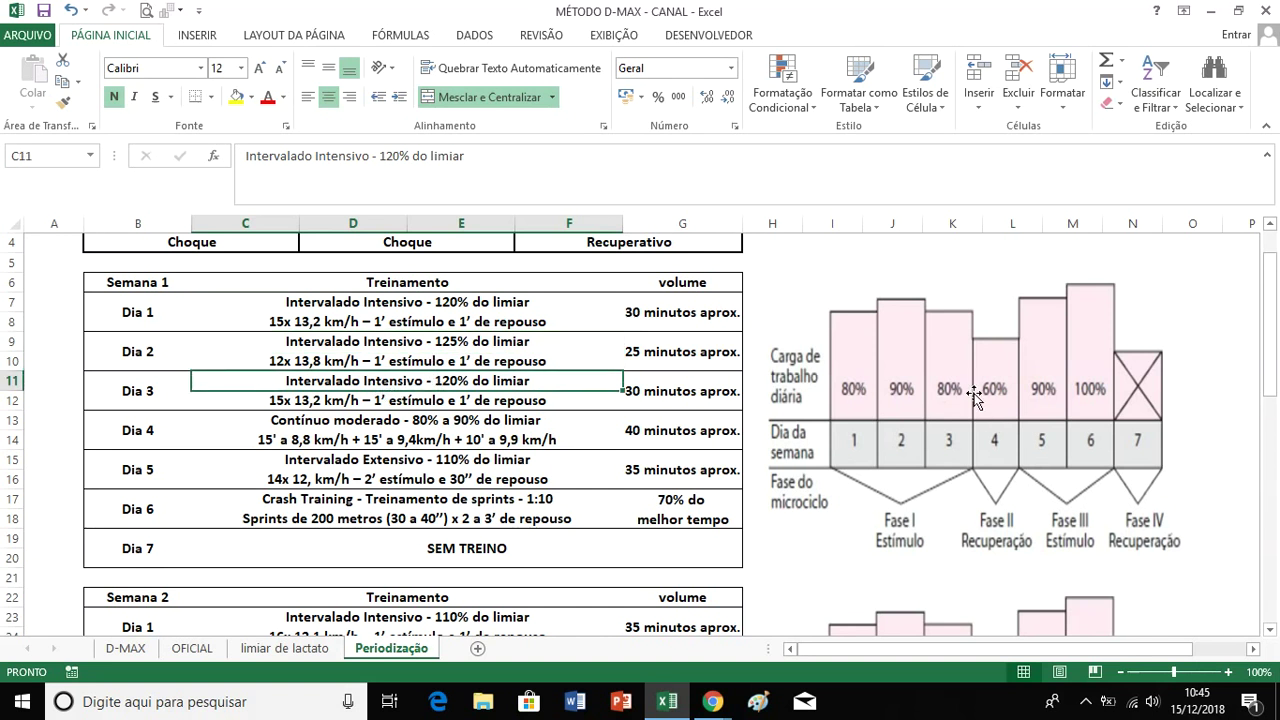
{"action": "left_click", "coordinate": [350, 421]}
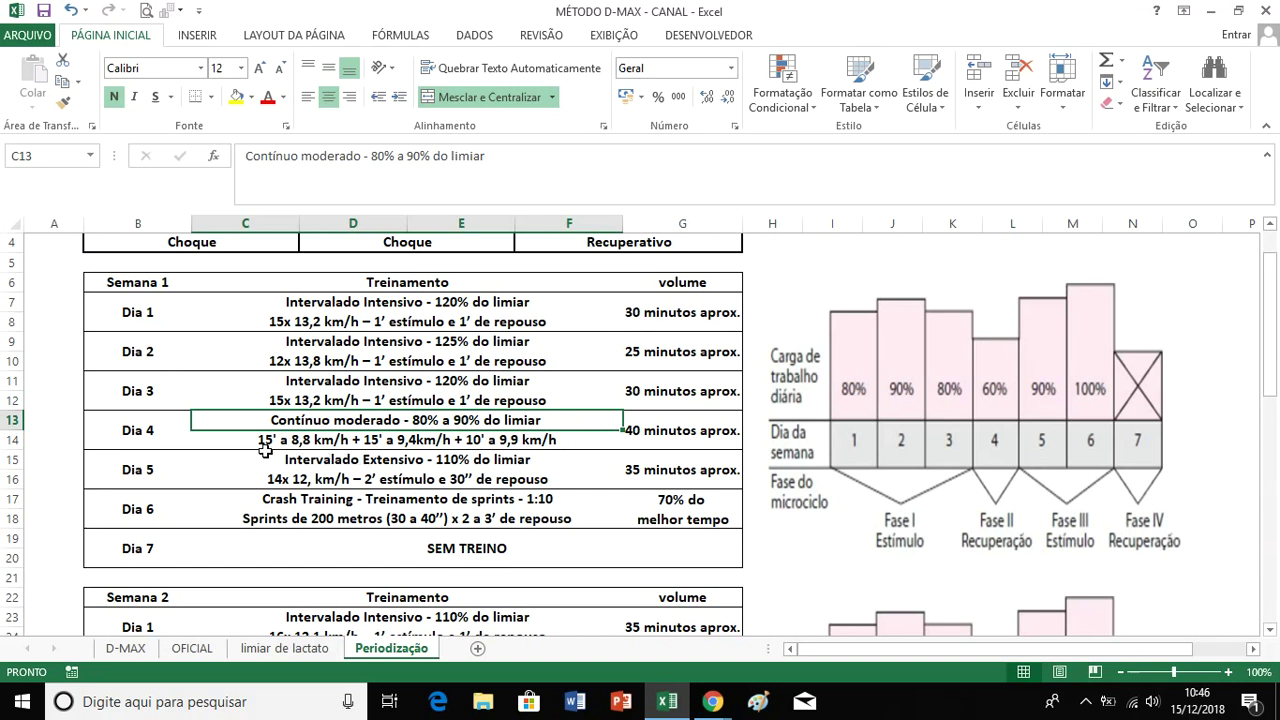
{"action": "left_click", "coordinate": [355, 443]}
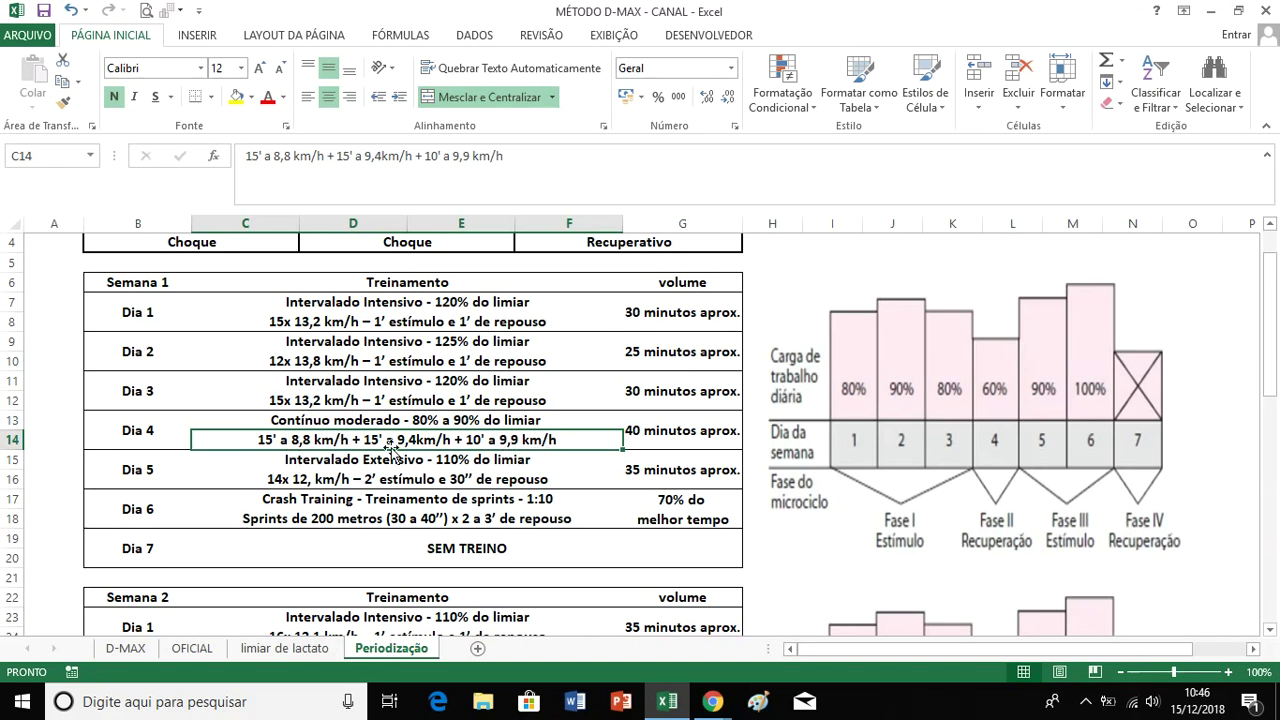
{"action": "left_click", "coordinate": [636, 441]}
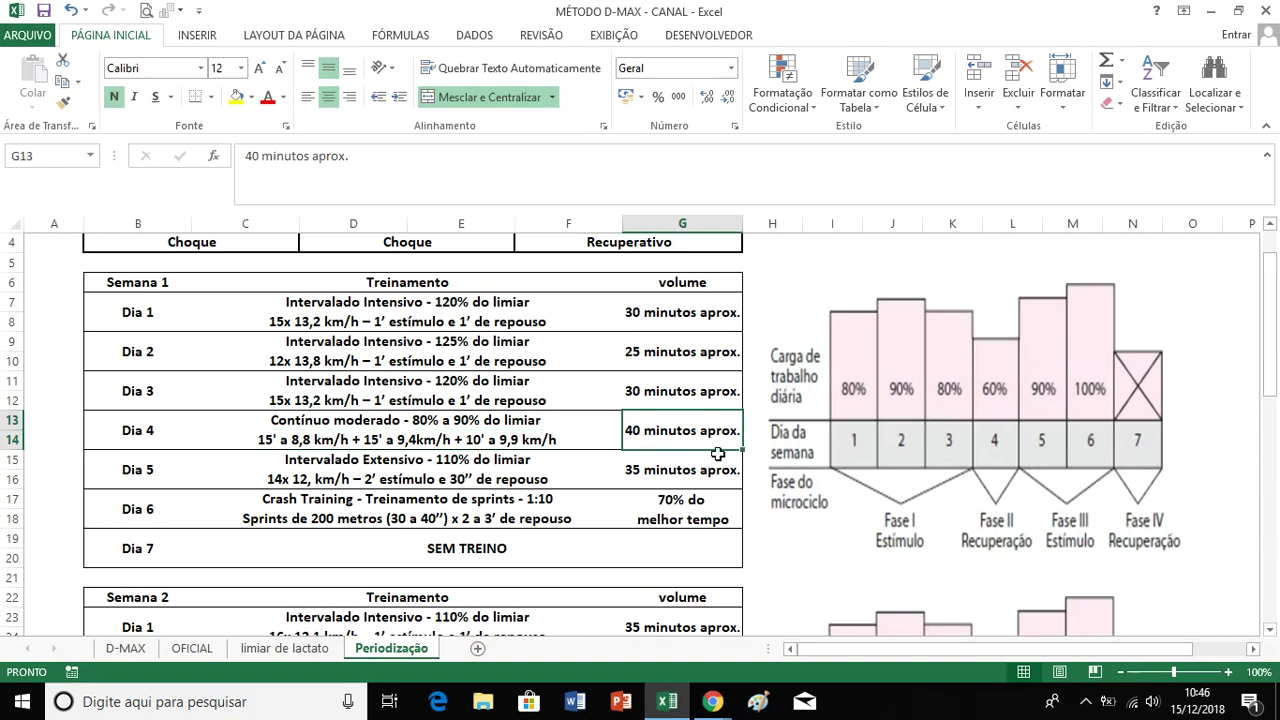
{"action": "left_click", "coordinate": [287, 438]}
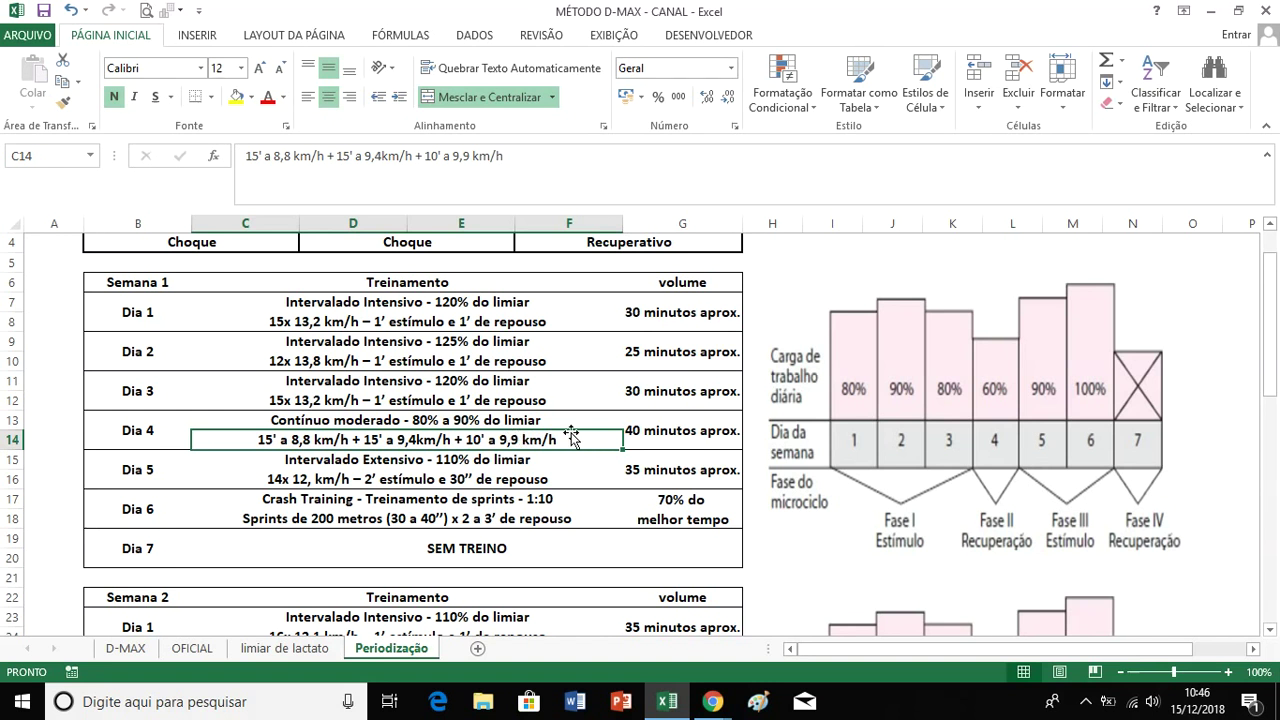
Review the Dia 5 and Dia 6 trainings of Semana 1 against the week's daily load chart.
{"action": "left_click", "coordinate": [390, 477]}
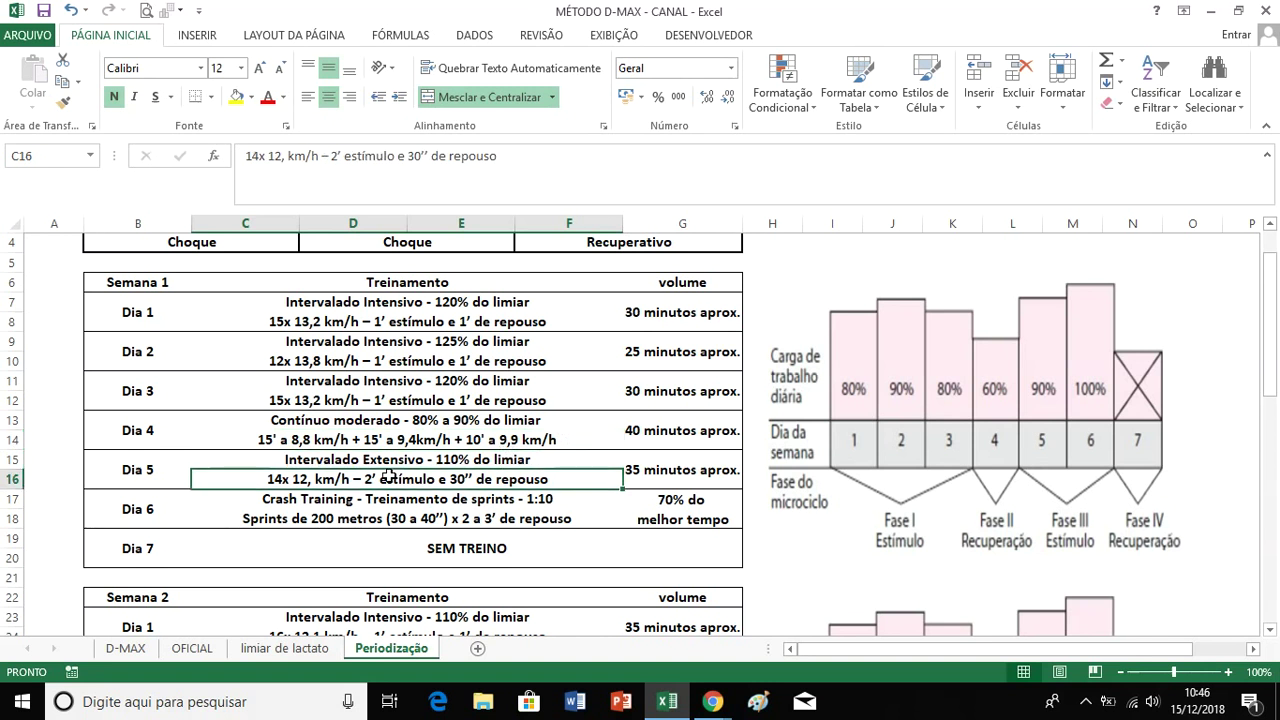
{"action": "left_click", "coordinate": [387, 510]}
{"action": "left_click", "coordinate": [132, 514]}
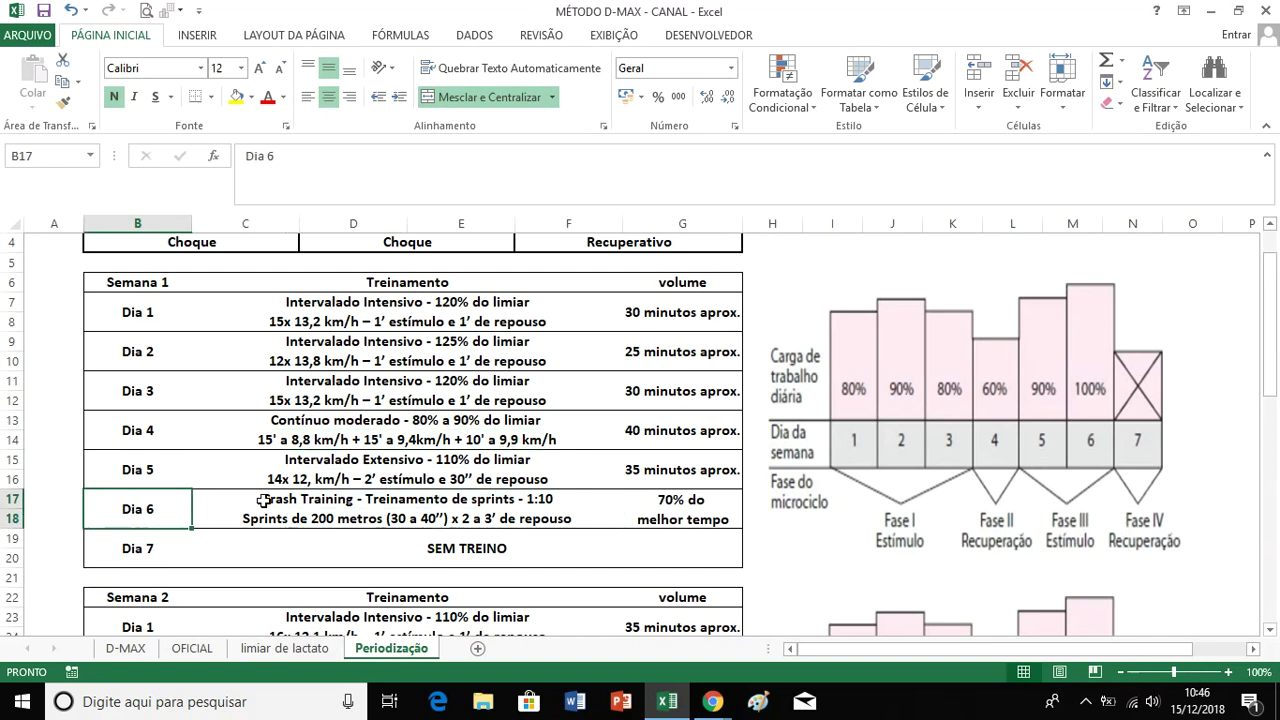
{"action": "left_click", "coordinate": [1099, 387]}
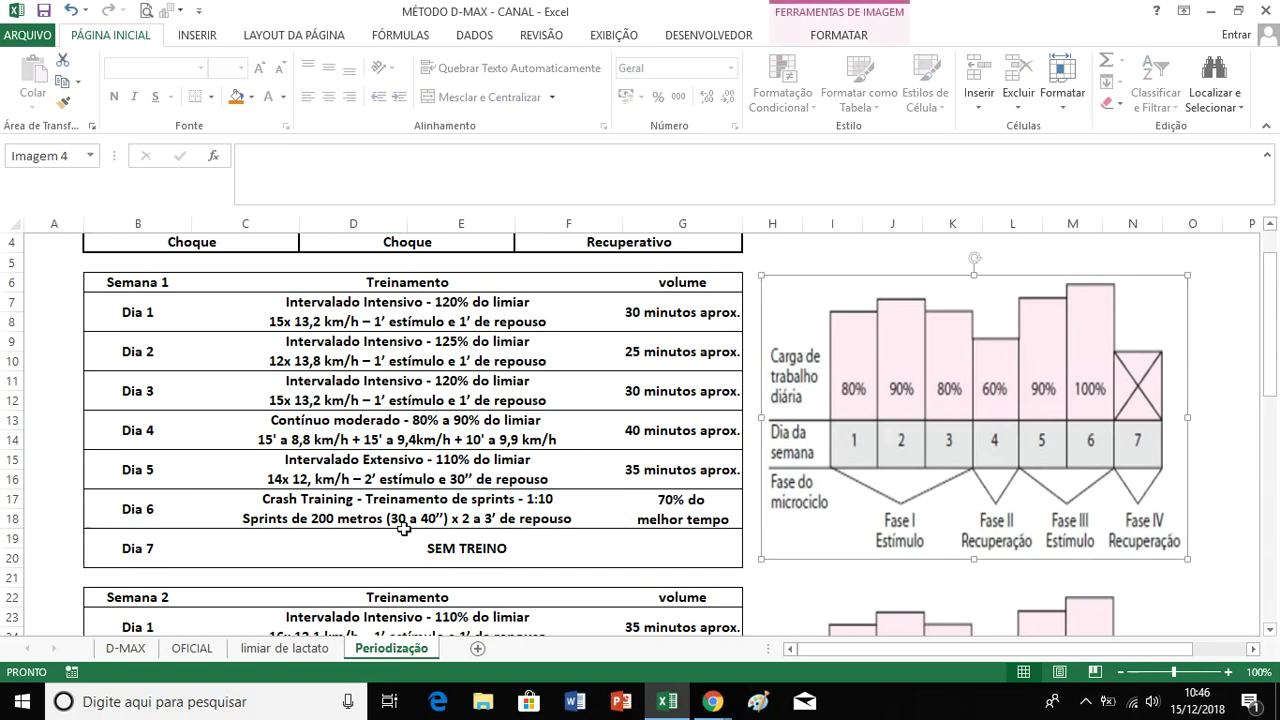
Consult the training zones on the limiar de lactato sheet and examine the Dia 6 sprint training of Semana 1 in Periodização.
{"action": "left_click", "coordinate": [283, 648]}
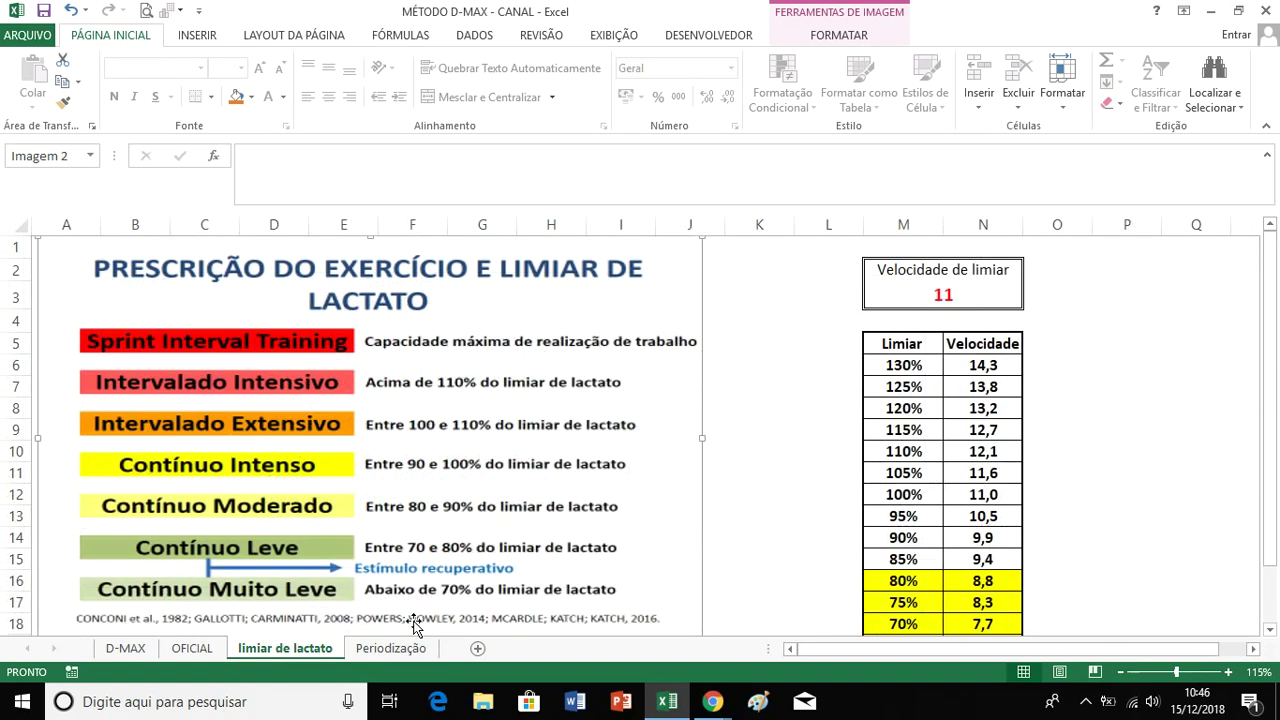
{"action": "left_click", "coordinate": [400, 648]}
{"action": "left_click", "coordinate": [398, 518]}
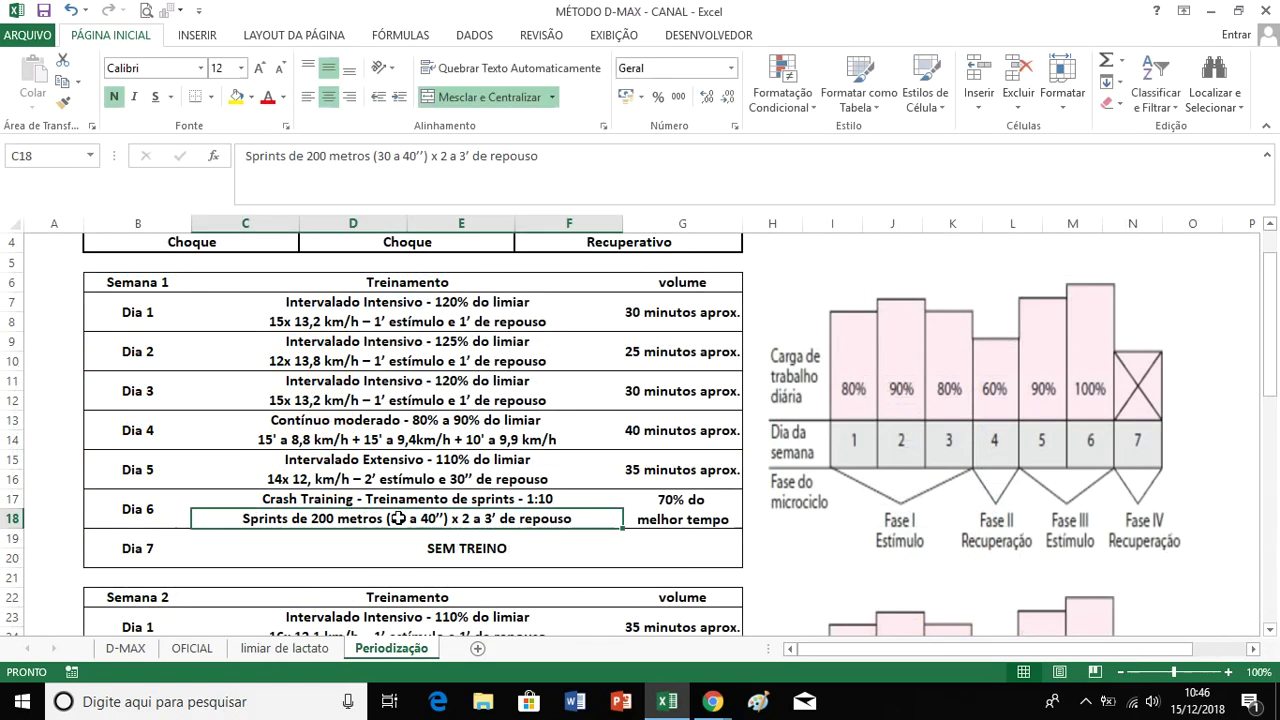
{"action": "left_click", "coordinate": [550, 498]}
{"action": "left_click_drag", "start_coordinate": [680, 505], "coordinate": [706, 518]}
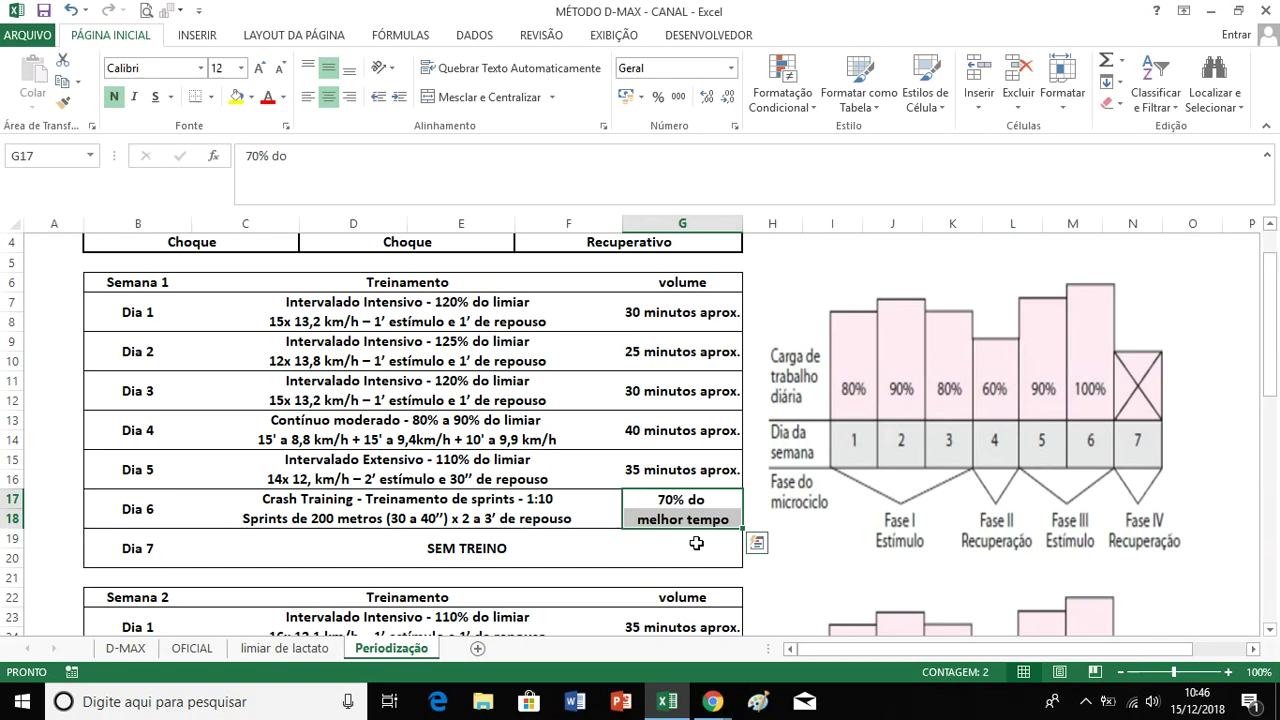
{"action": "left_click", "coordinate": [543, 500]}
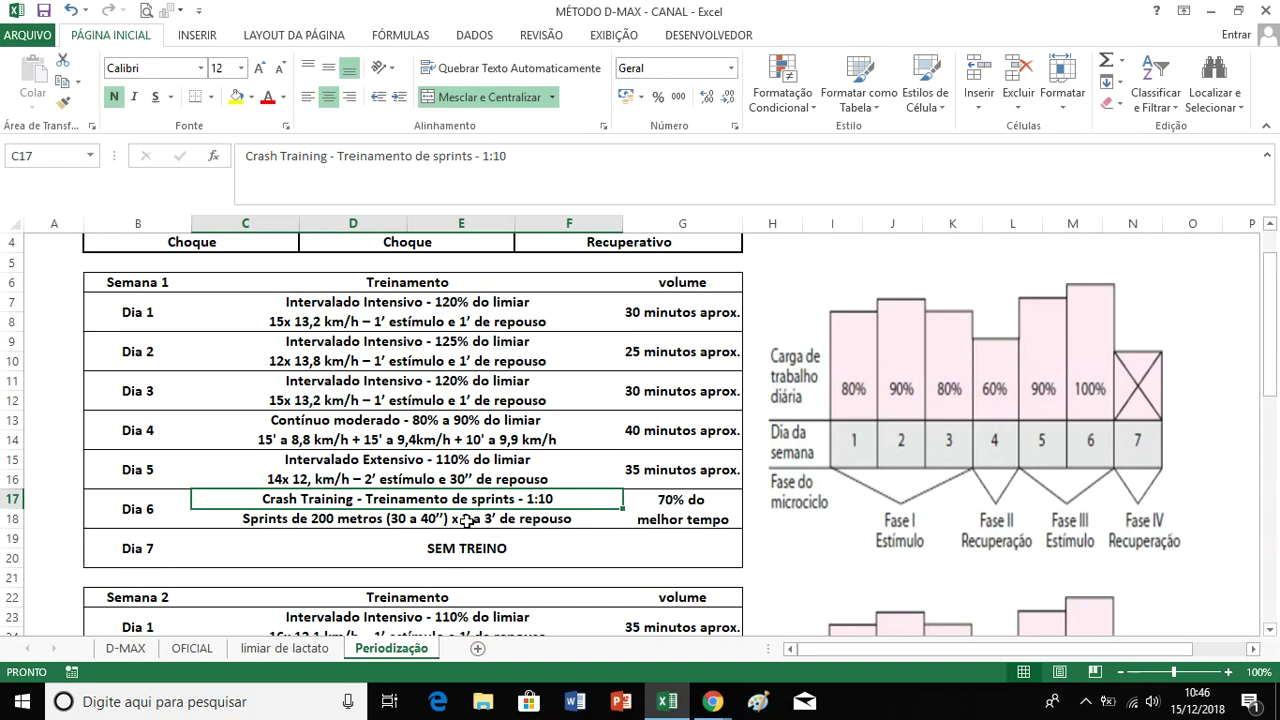
{"action": "left_click", "coordinate": [322, 515]}
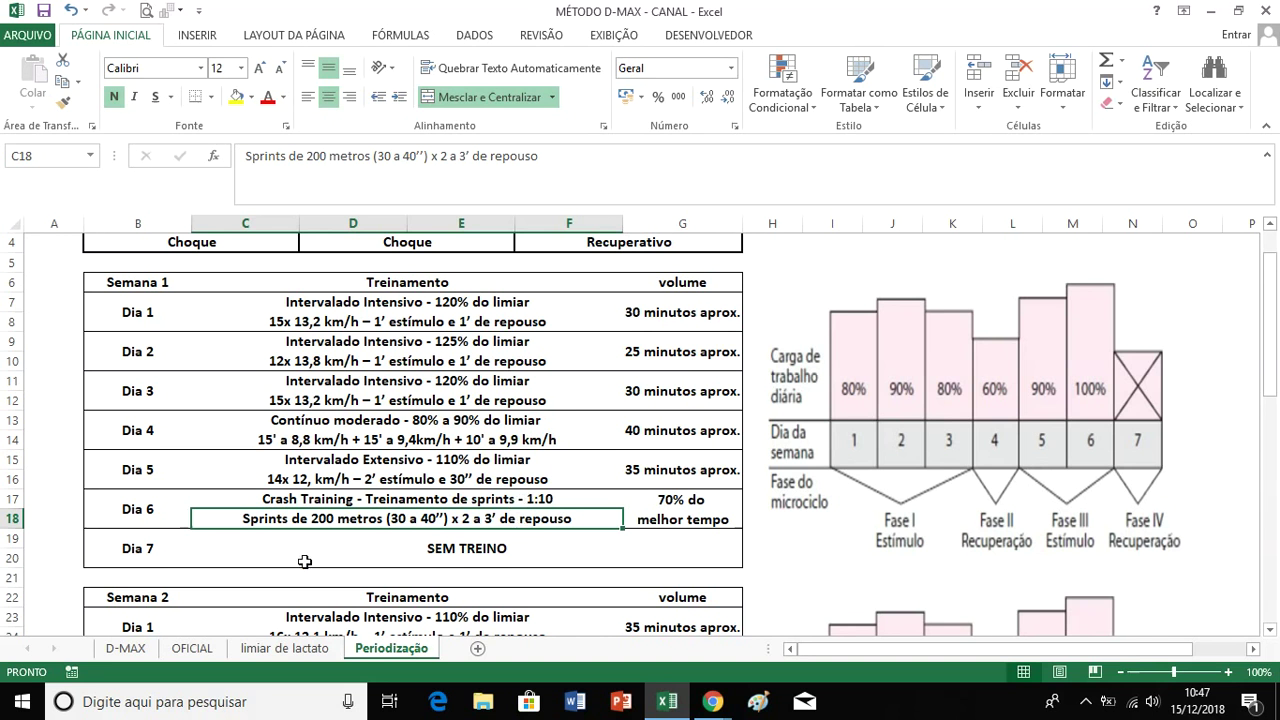
Review the Dia 7 entry of Semana 1 and bring up the Semana 2 plan with its load chart.
{"action": "left_click", "coordinate": [207, 550]}
{"action": "left_click", "coordinate": [360, 520]}
{"action": "left_click", "coordinate": [313, 535]}
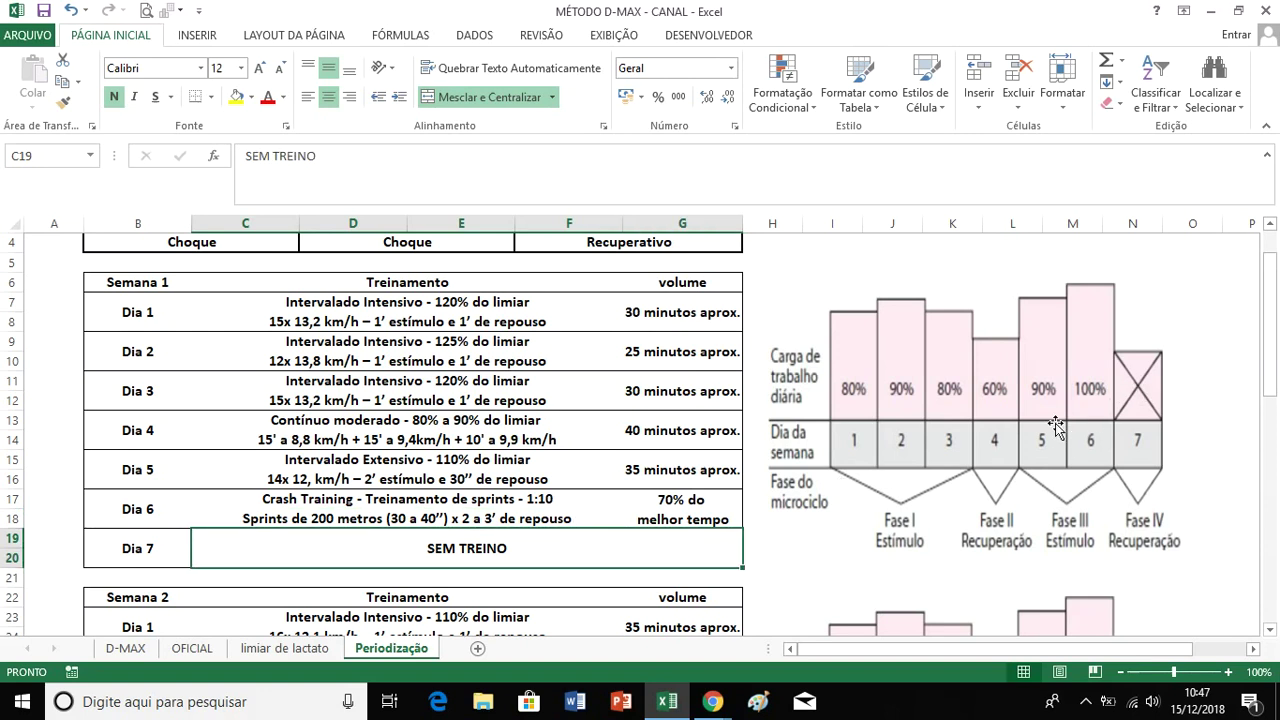
{"action": "scroll", "coordinate": [1000, 440], "scroll_direction": "down", "scroll_amount": 4}
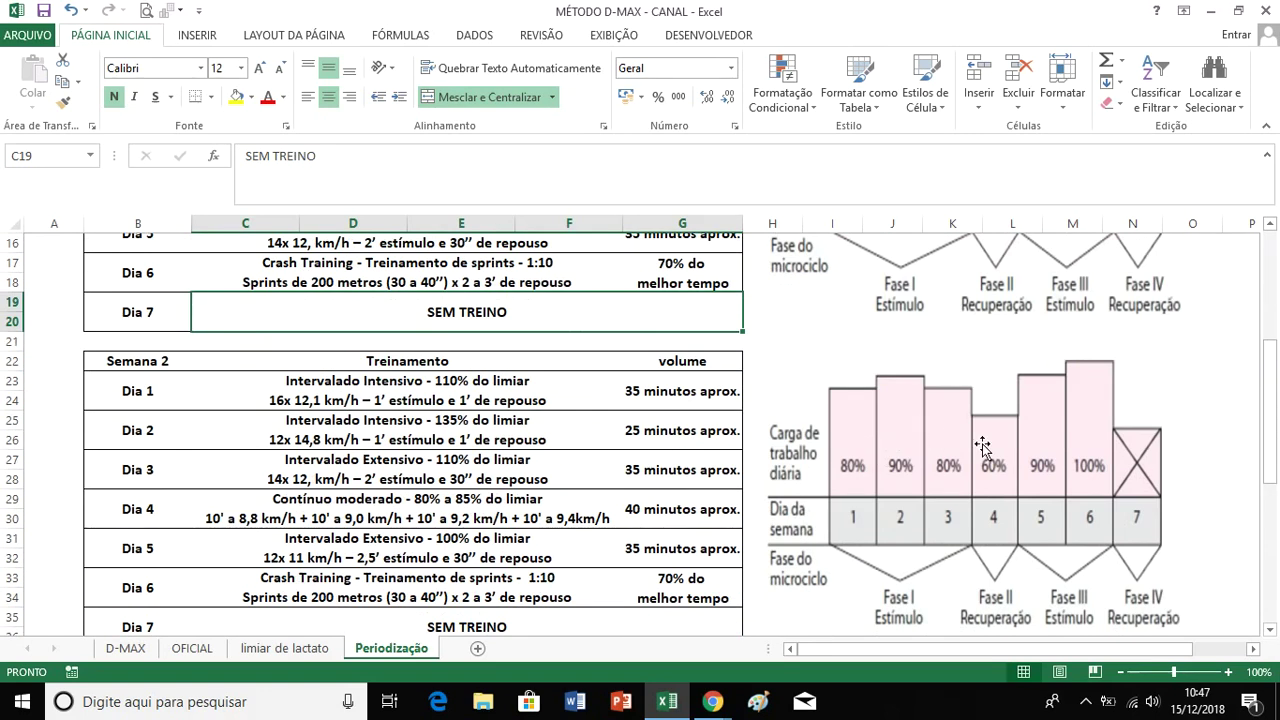
Compare the Semana 1, Semana 2 and Semana 3 plans in Periodização along with their daily load charts.
{"action": "scroll", "coordinate": [848, 458], "scroll_direction": "up", "scroll_amount": 3}
{"action": "scroll", "coordinate": [848, 458], "scroll_direction": "down", "scroll_amount": 2}
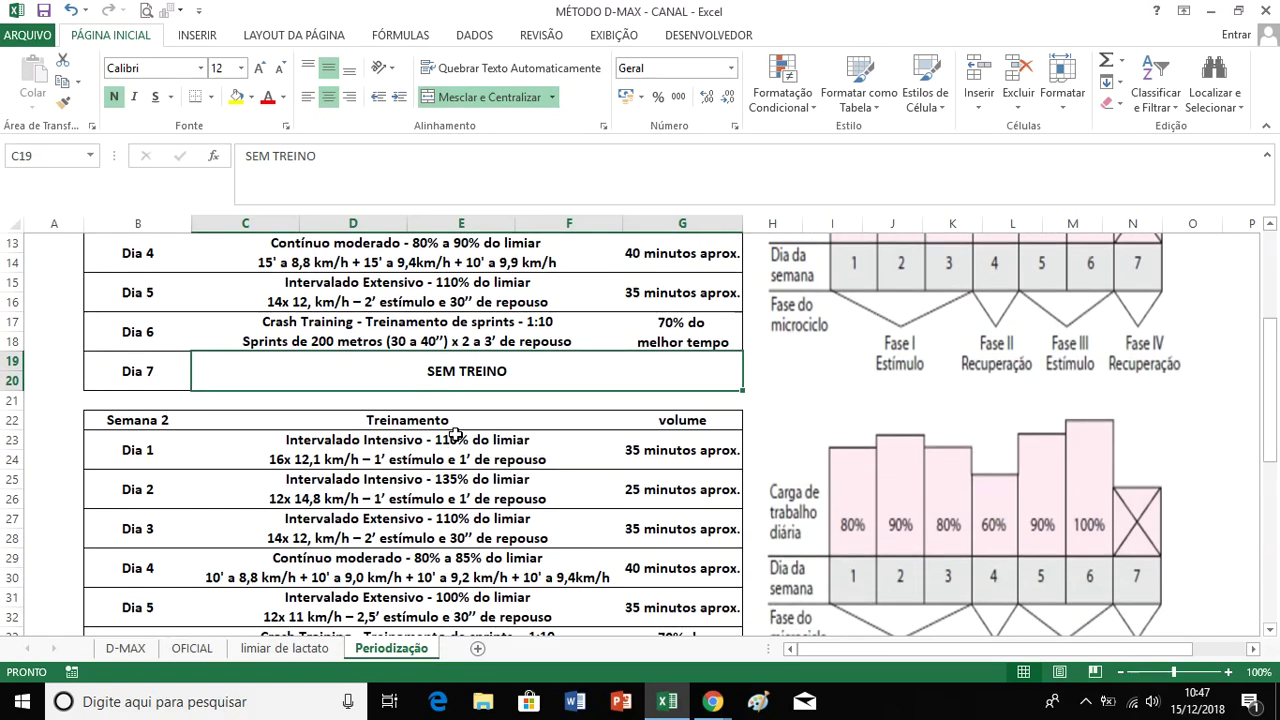
{"action": "scroll", "coordinate": [462, 436], "scroll_direction": "down", "scroll_amount": 1}
{"action": "scroll", "coordinate": [469, 436], "scroll_direction": "down", "scroll_amount": 6}
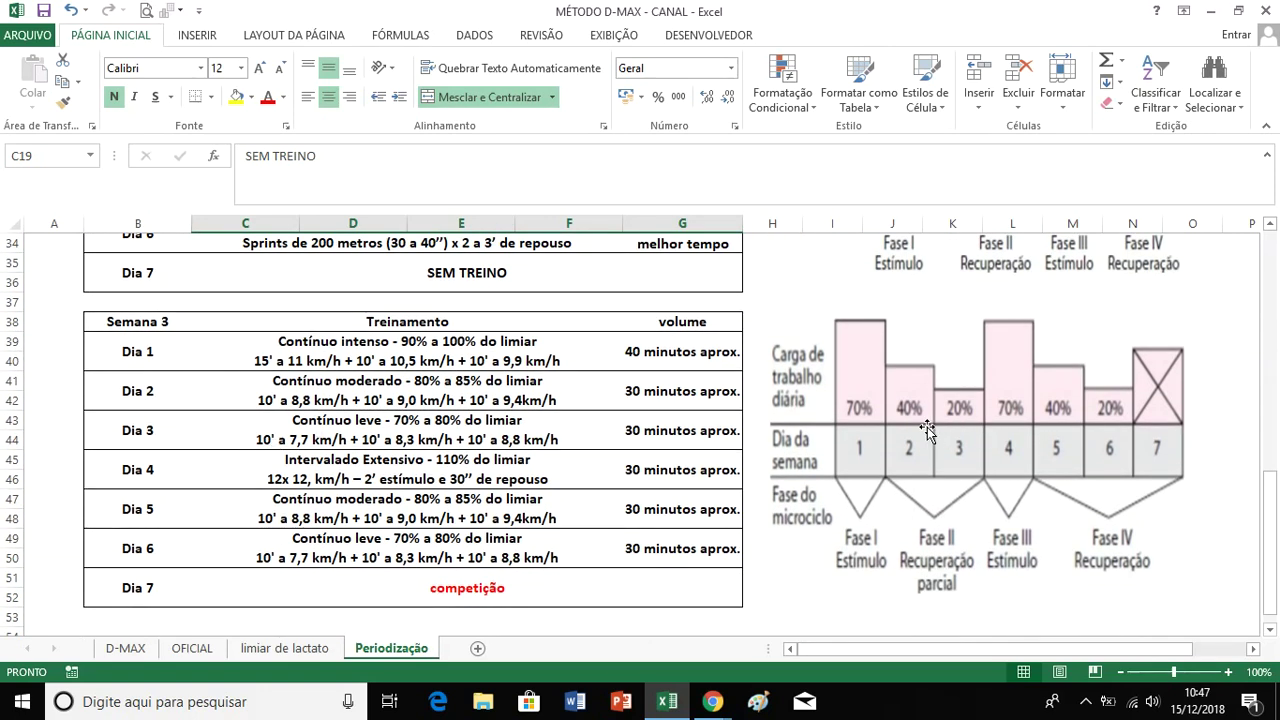
{"action": "scroll", "coordinate": [790, 430], "scroll_direction": "up", "scroll_amount": 1}
{"action": "scroll", "coordinate": [765, 430], "scroll_direction": "up", "scroll_amount": 10}
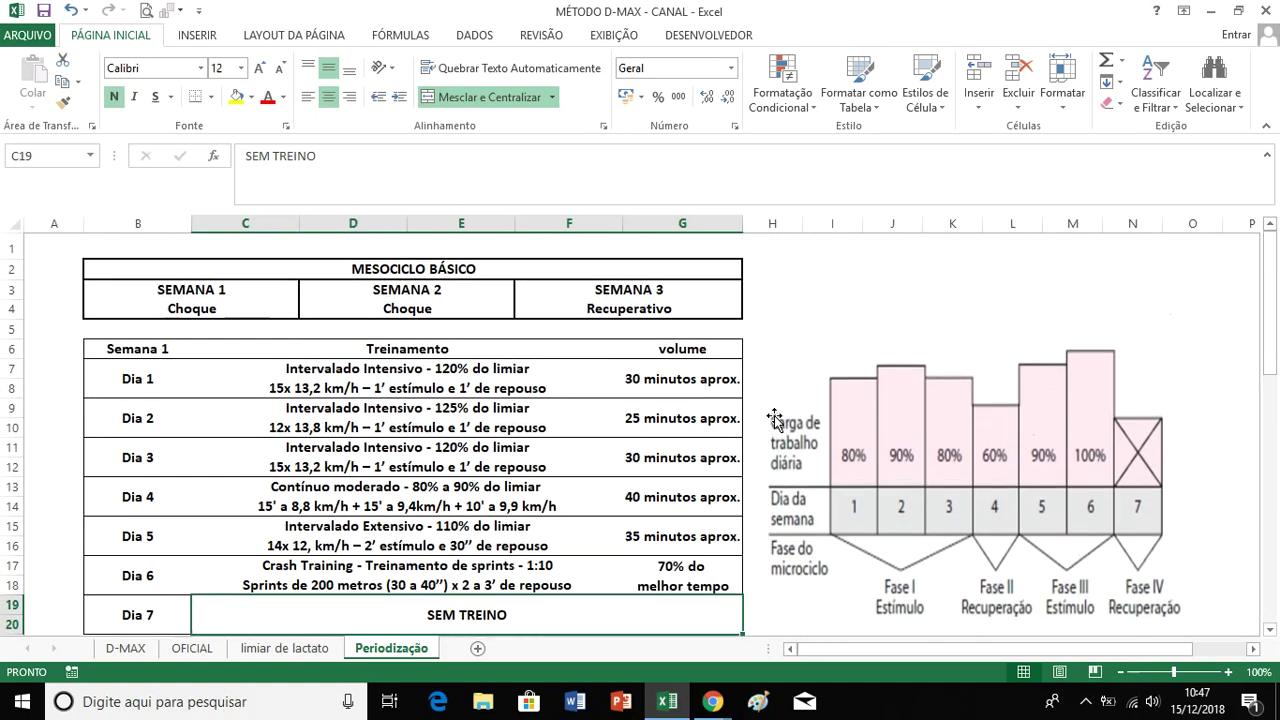
{"action": "scroll", "coordinate": [710, 456], "scroll_direction": "down", "scroll_amount": 7}
{"action": "scroll", "coordinate": [710, 456], "scroll_direction": "down", "scroll_amount": 2}
{"action": "scroll", "coordinate": [908, 474], "scroll_direction": "down", "scroll_amount": 1}
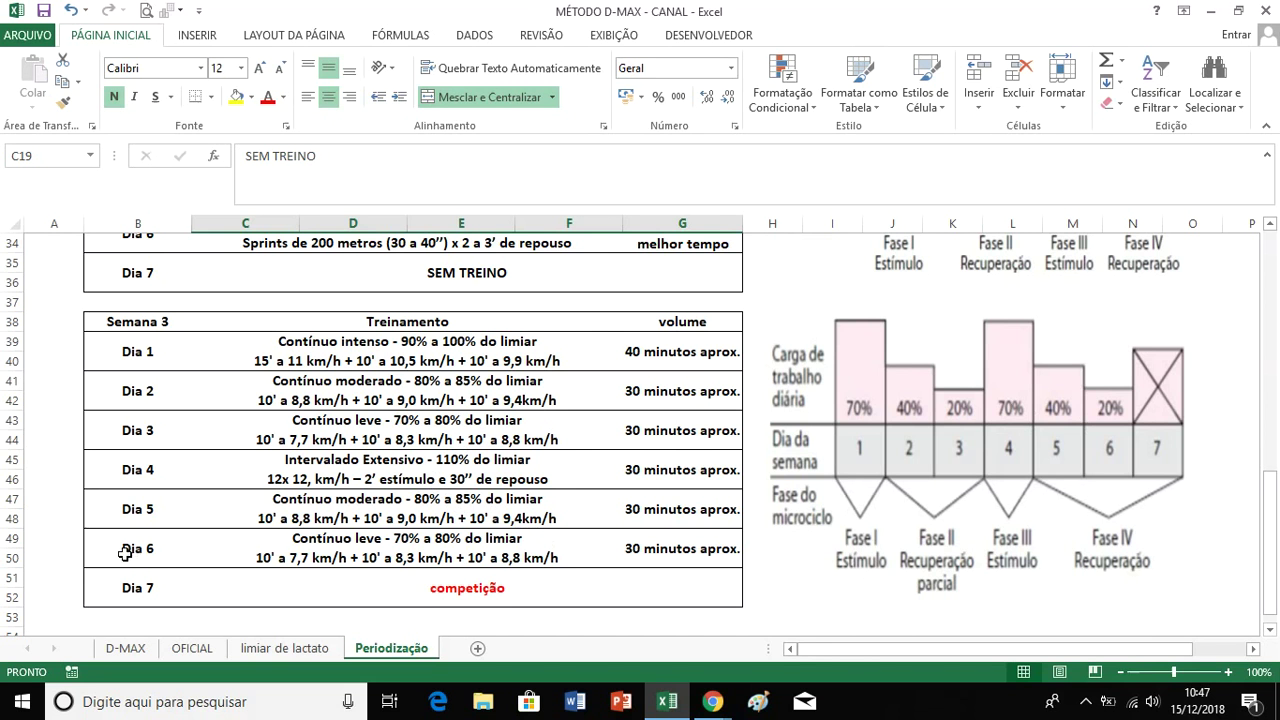
Examine the Dia 6 Contínuo leve training of Semana 3, including its threshold percentages and speeds.
{"action": "left_click_drag", "start_coordinate": [126, 549], "coordinate": [637, 548]}
{"action": "left_click", "coordinate": [367, 560]}
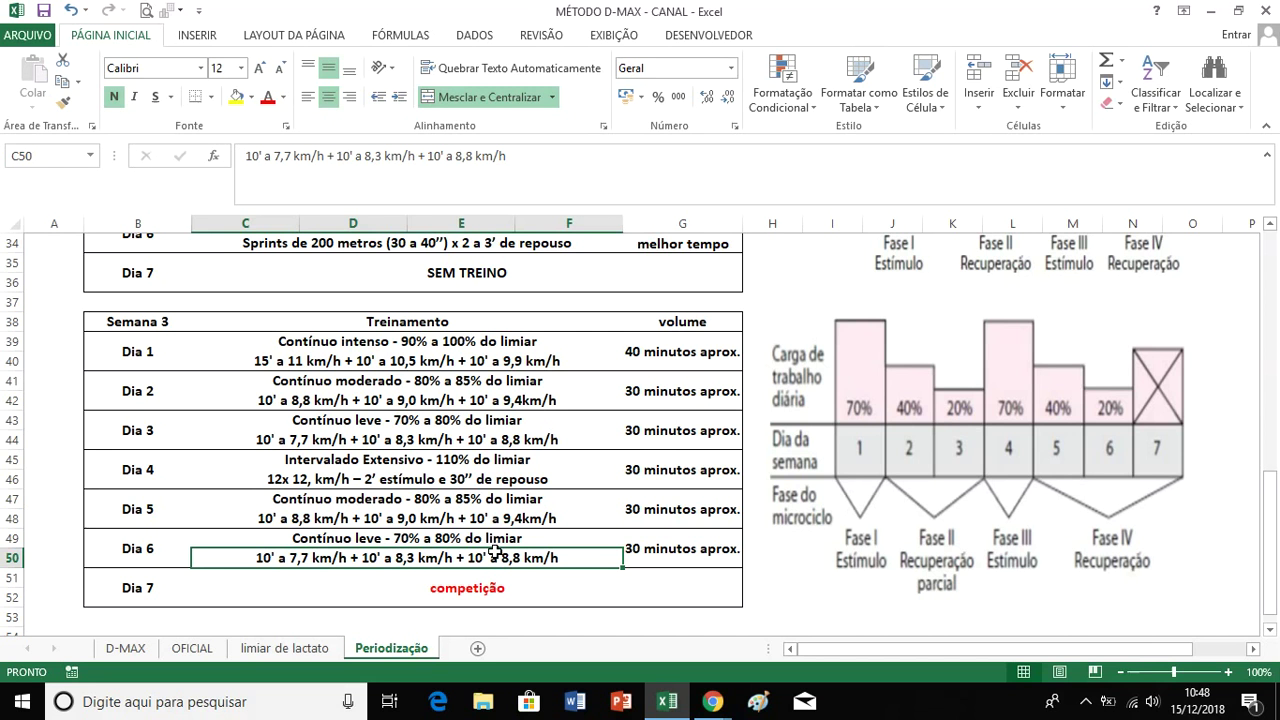
{"action": "left_click", "coordinate": [325, 540]}
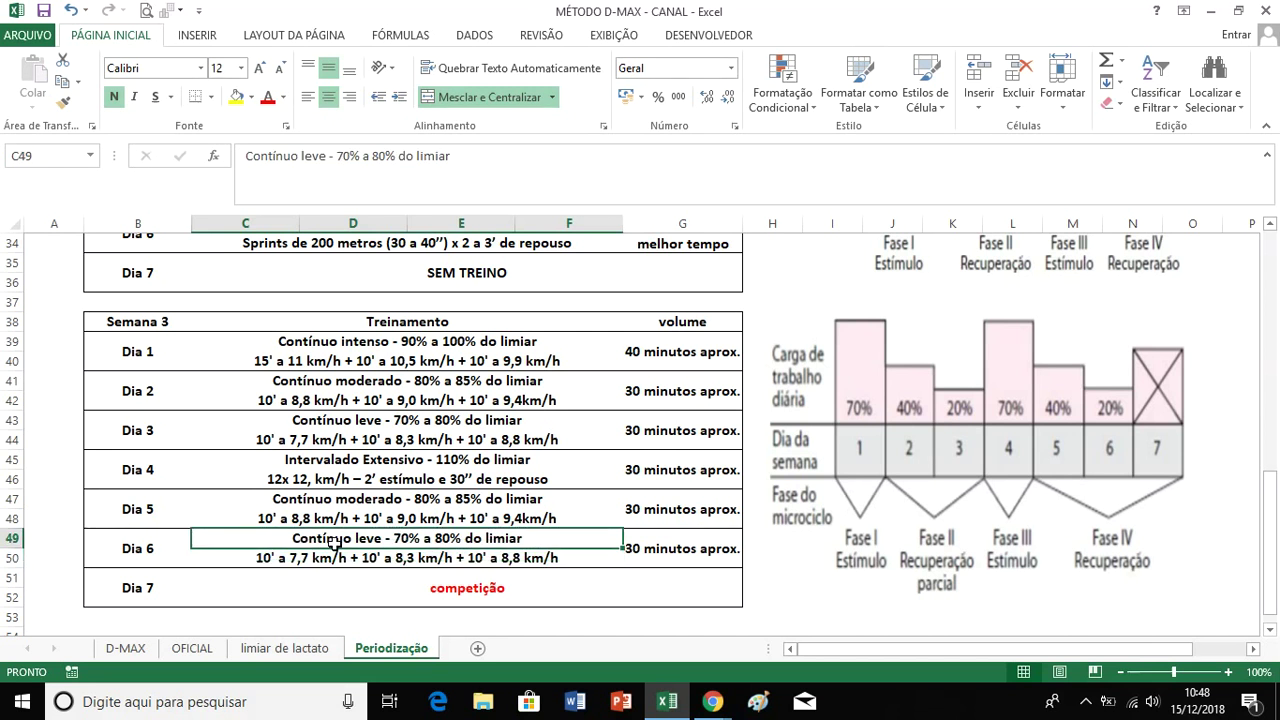
{"action": "left_click_drag", "start_coordinate": [333, 543], "coordinate": [335, 554]}
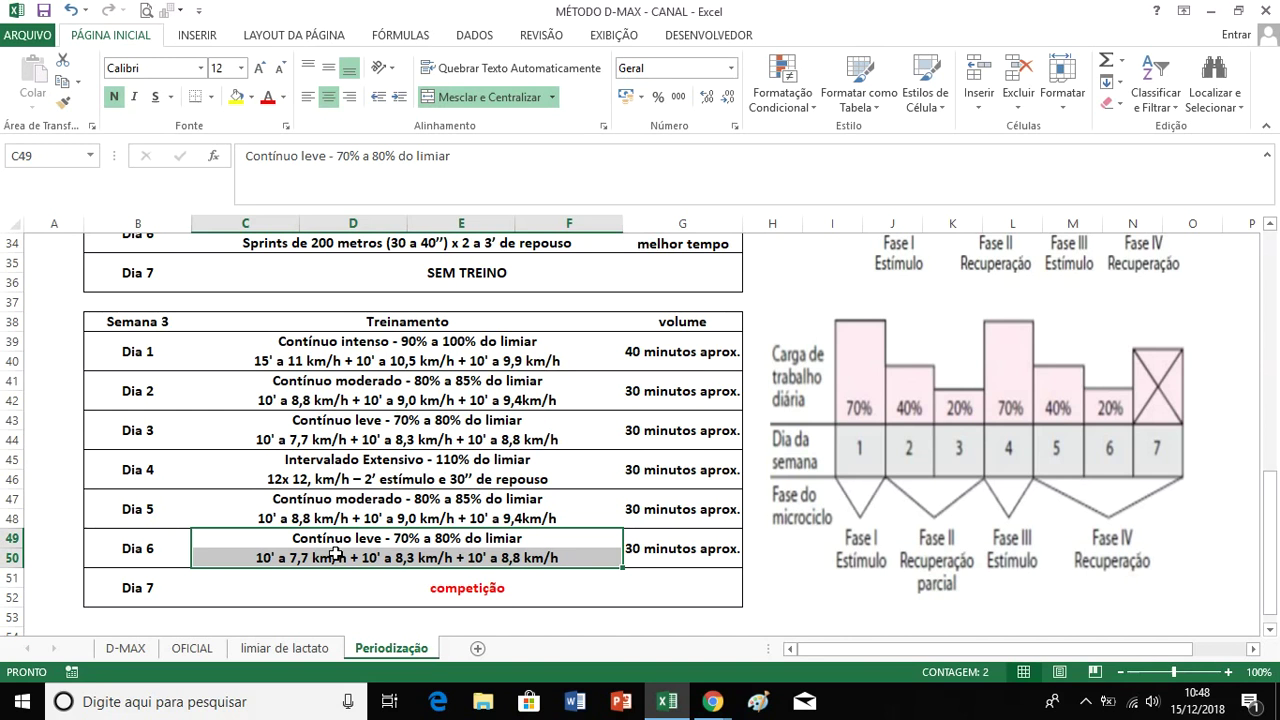
Review the whole Semana 3 training table, ending at the Dia 7 competição entry.
{"action": "left_click_drag", "start_coordinate": [177, 322], "coordinate": [648, 600]}
{"action": "left_click", "coordinate": [436, 438]}
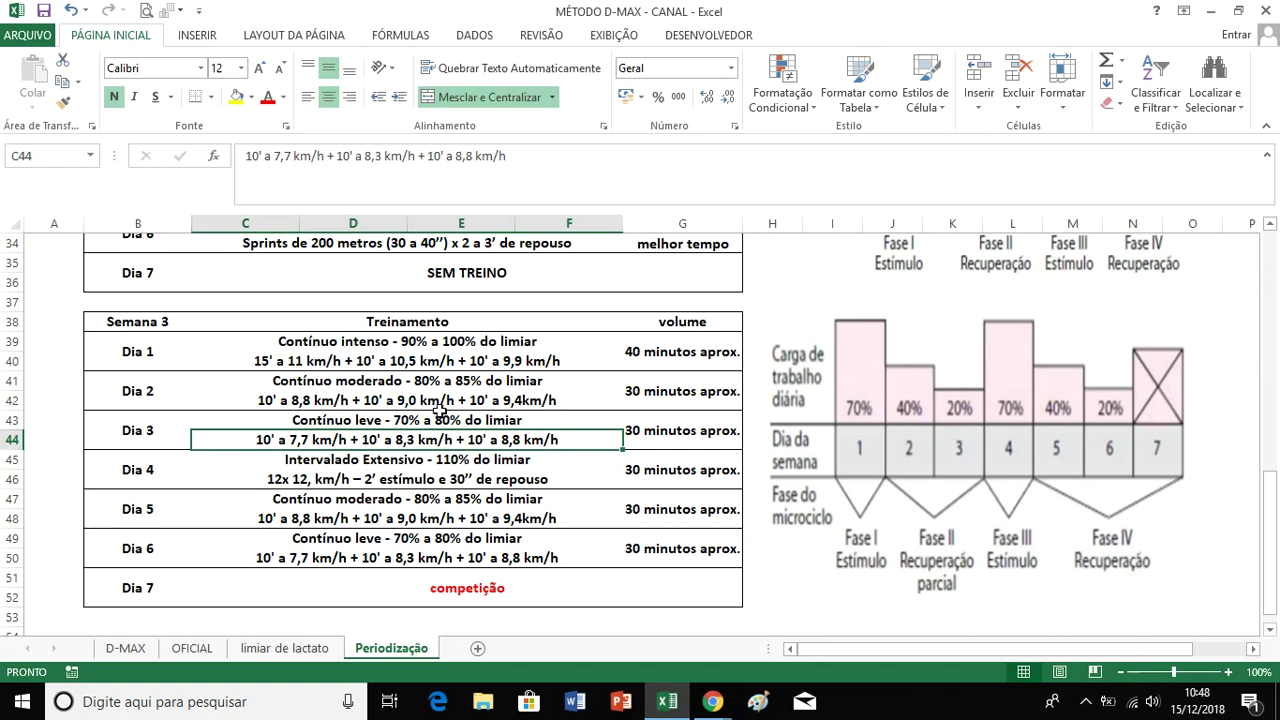
{"action": "left_click", "coordinate": [570, 580]}
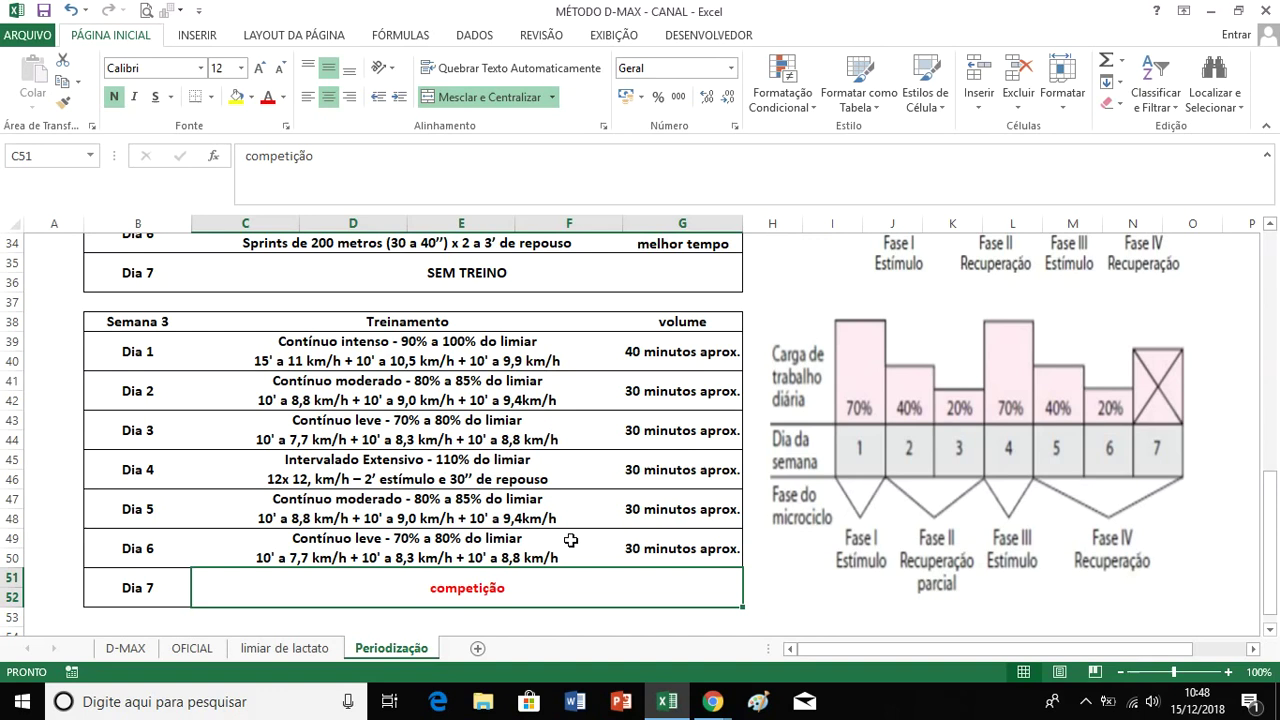
Review the three week types of the MESOCICLO BÁSICO and revisit the CONCONI TEST table and chart on the OFICIAL sheet.
{"action": "scroll", "coordinate": [541, 497], "scroll_direction": "up", "scroll_amount": 11}
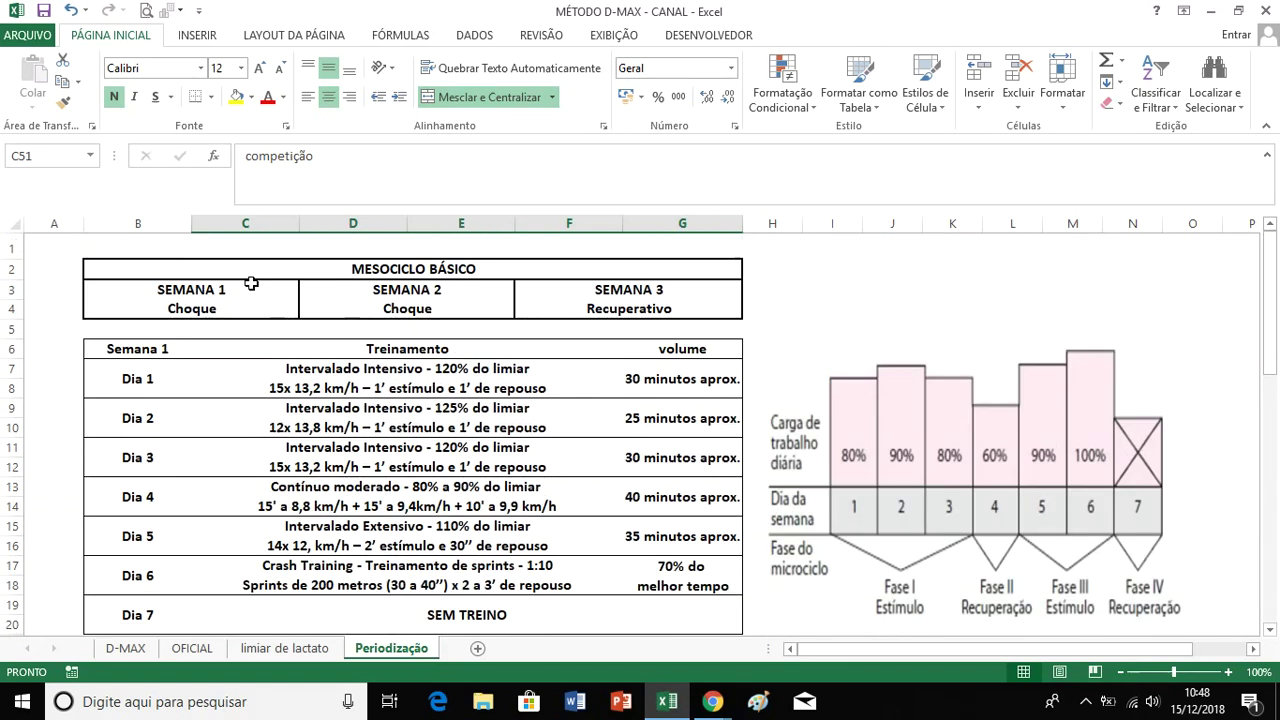
{"action": "left_click_drag", "start_coordinate": [225, 297], "coordinate": [570, 302]}
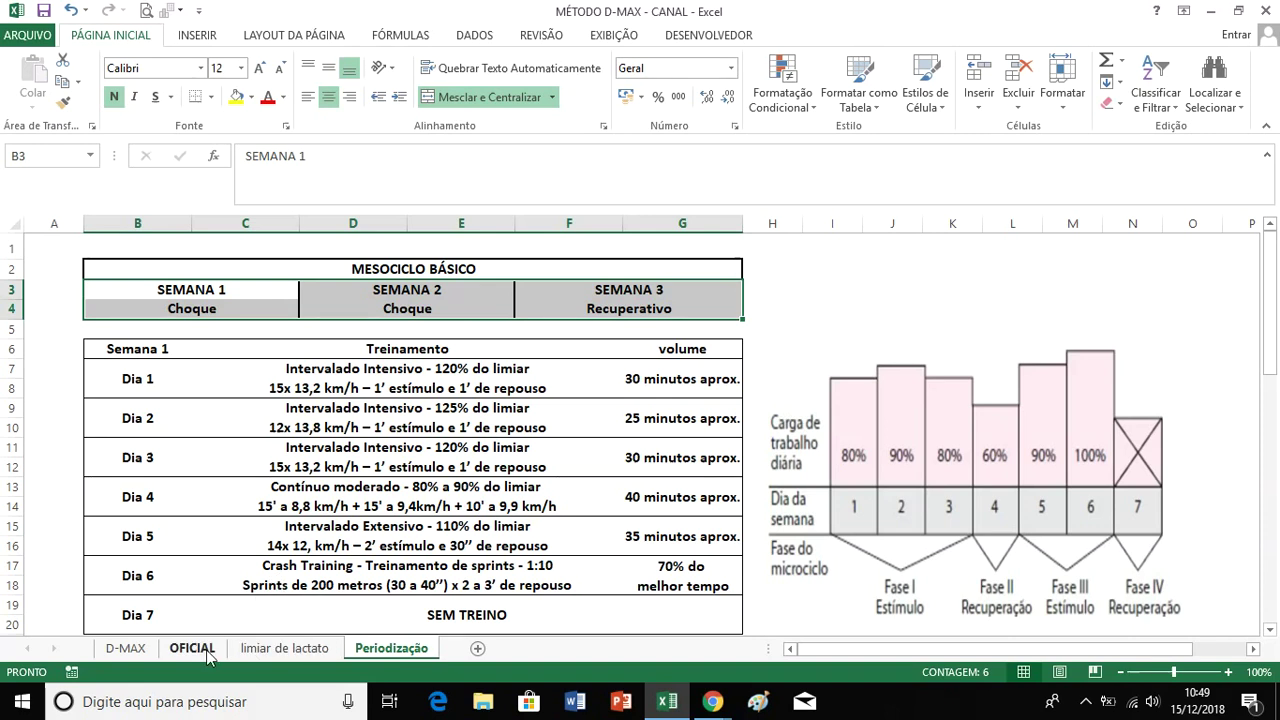
{"action": "left_click", "coordinate": [126, 648]}
{"action": "left_click", "coordinate": [192, 648]}
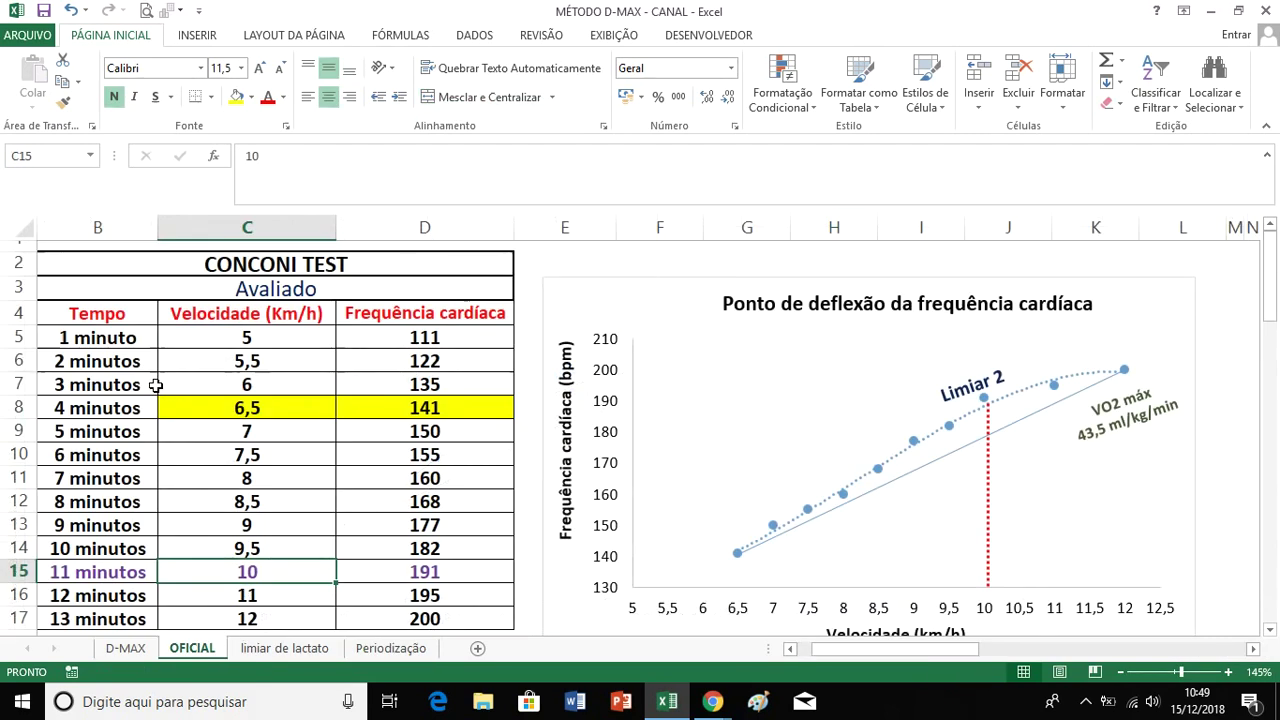
{"action": "left_click", "coordinate": [261, 266]}
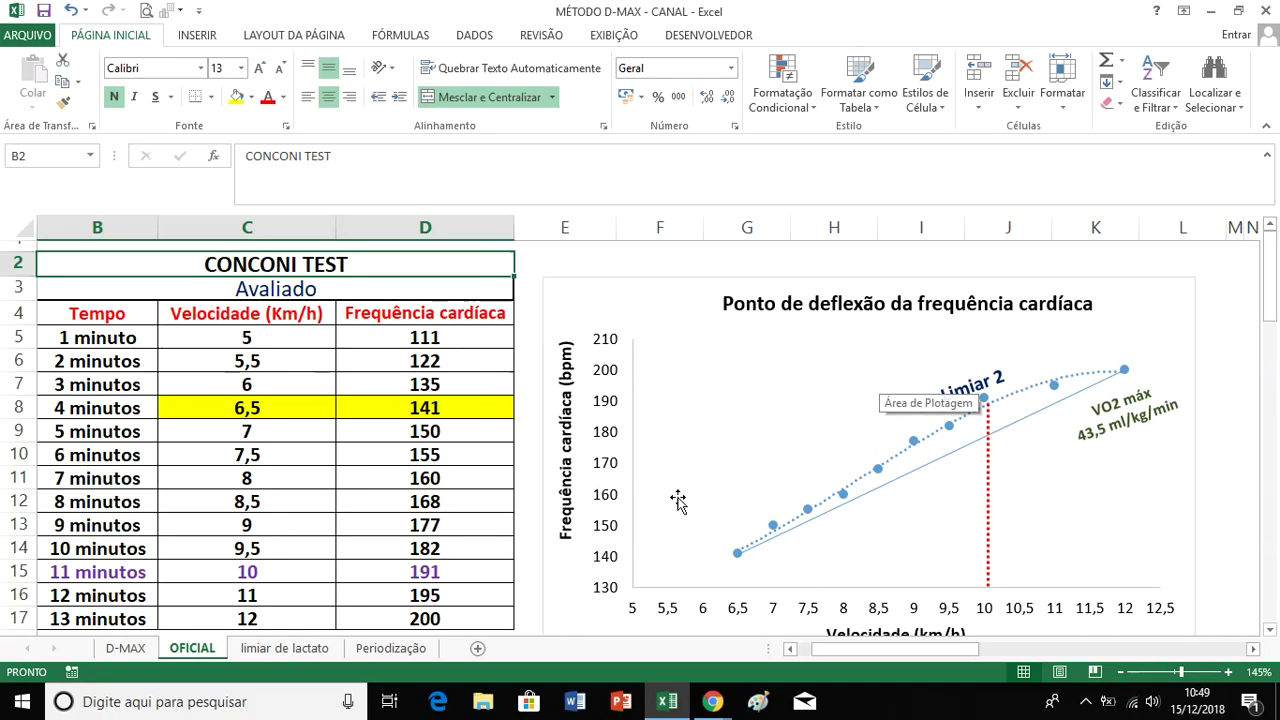
Set the Velocidade de limiar to 10 on the limiar de lactato sheet and go back to the Semana 1 plan in Periodização.
{"action": "left_click", "coordinate": [285, 648]}
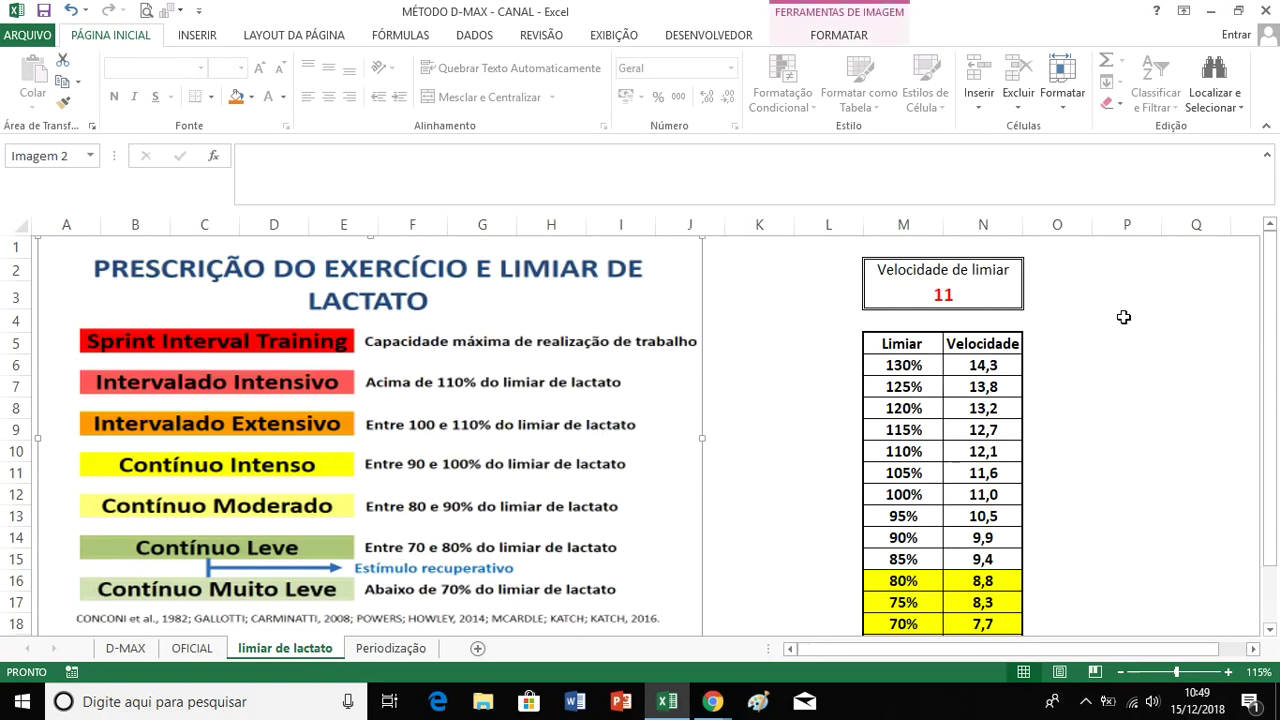
{"action": "left_click", "coordinate": [944, 298]}
{"action": "type", "text": "10"}
{"action": "key", "text": "Return"}
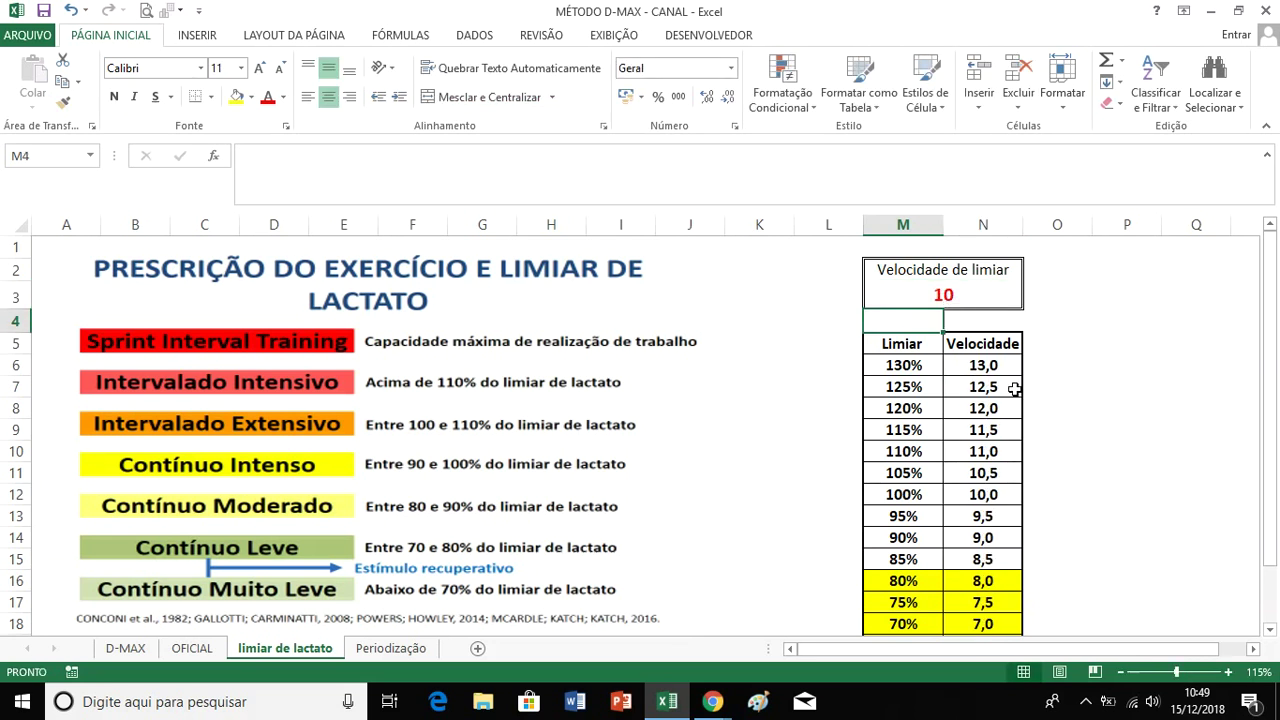
{"action": "left_click", "coordinate": [1063, 413]}
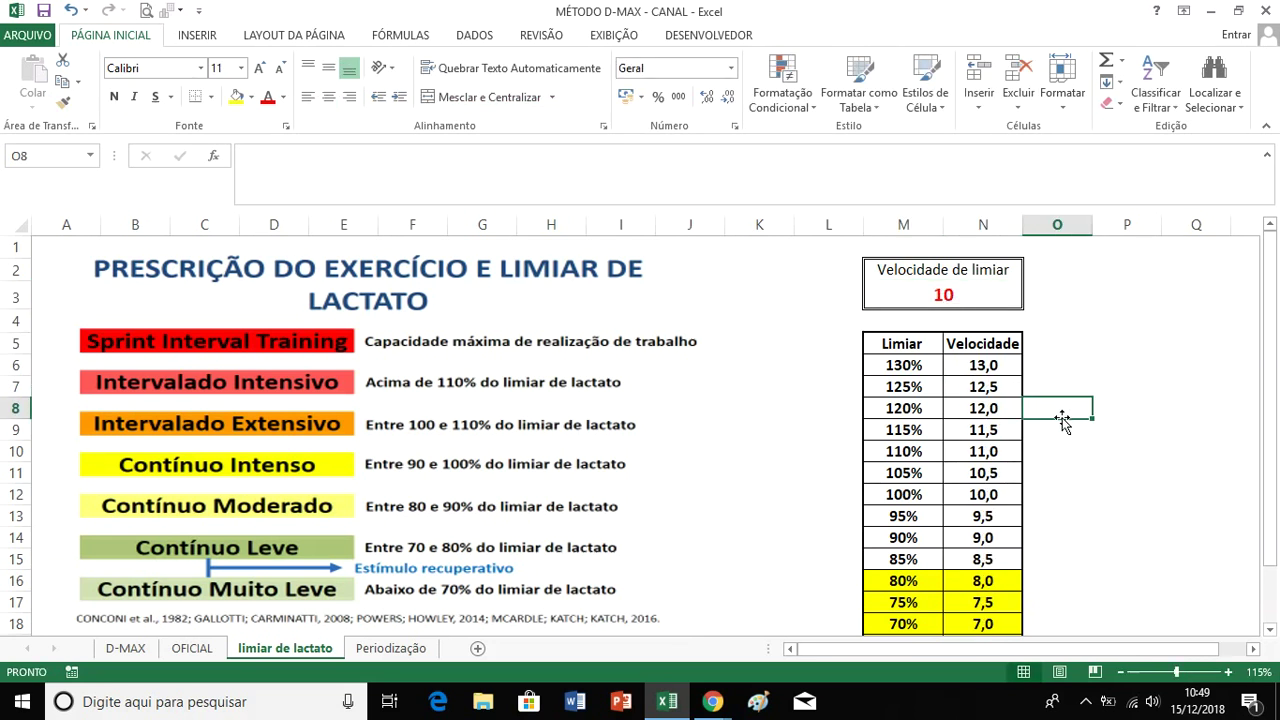
{"action": "left_click", "coordinate": [421, 648]}
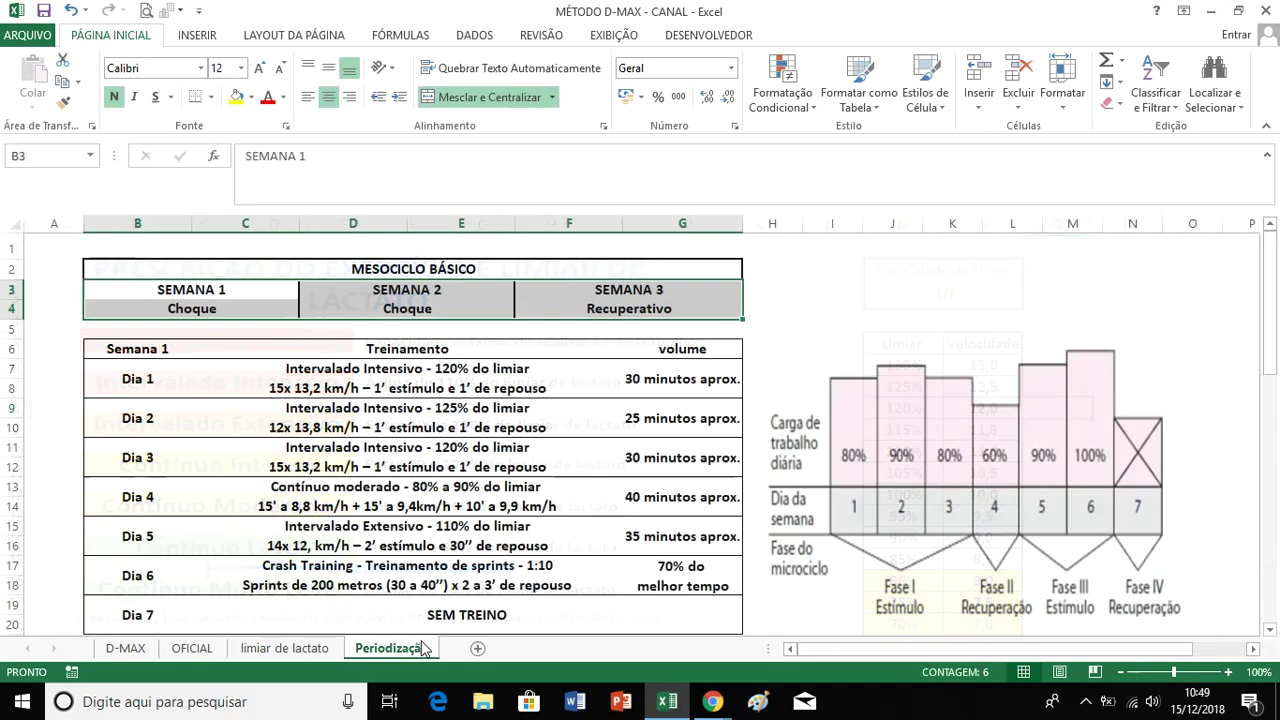
{"action": "left_click", "coordinate": [640, 508]}
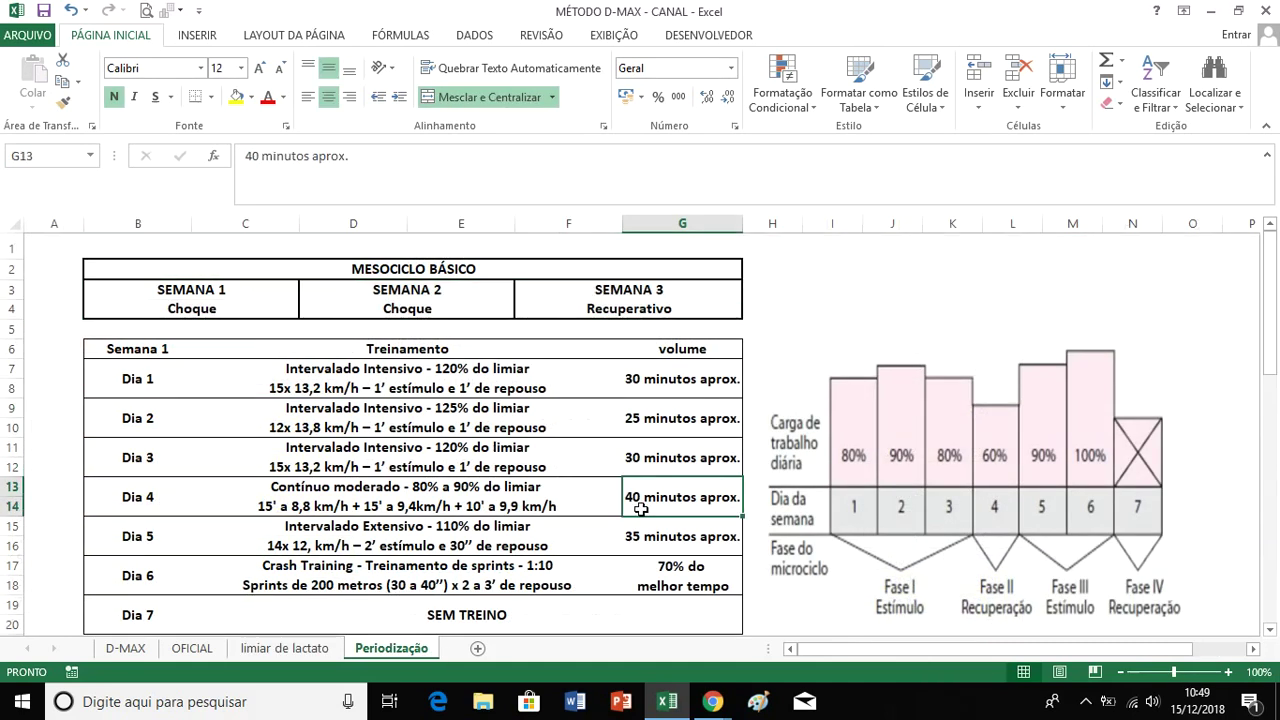